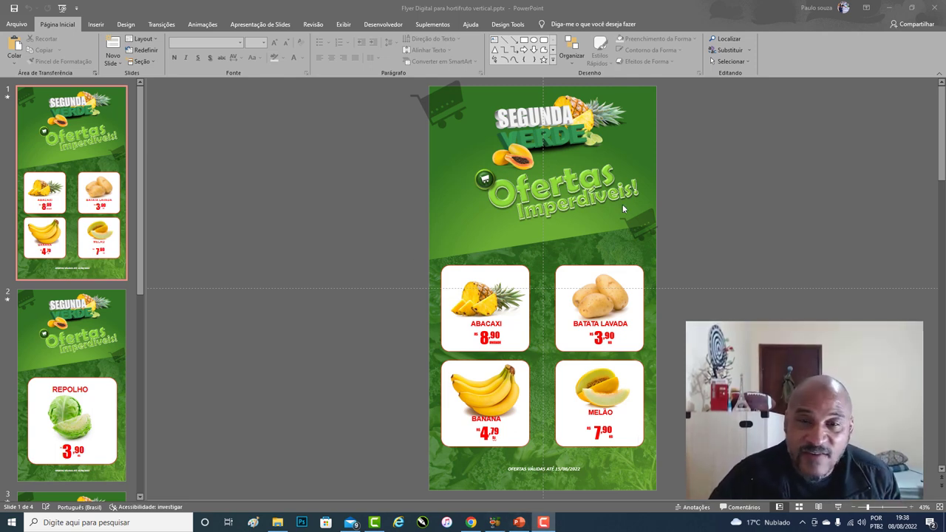
scroll(70, 406, "down", 5)
scroll(71, 406, "up", 3)
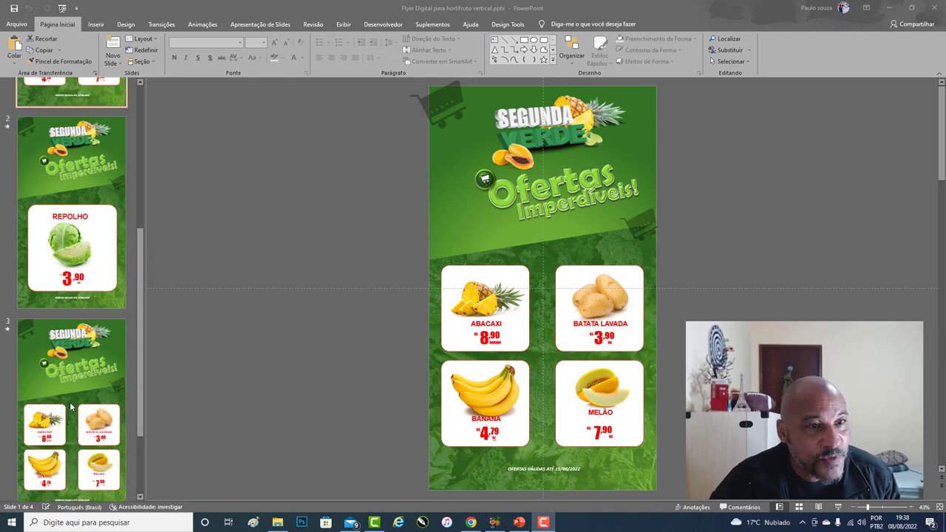
scroll(71, 399, "up", 3)
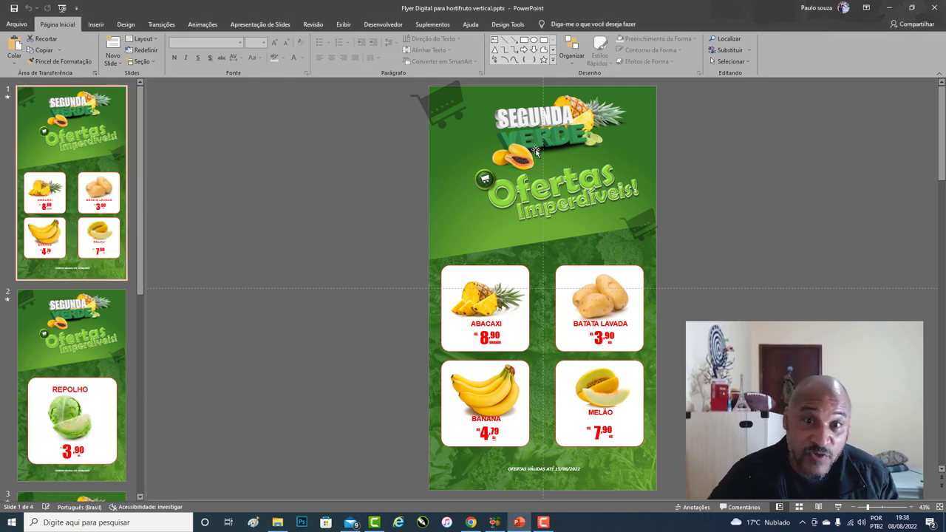
left_click(535, 152)
left_click(791, 133)
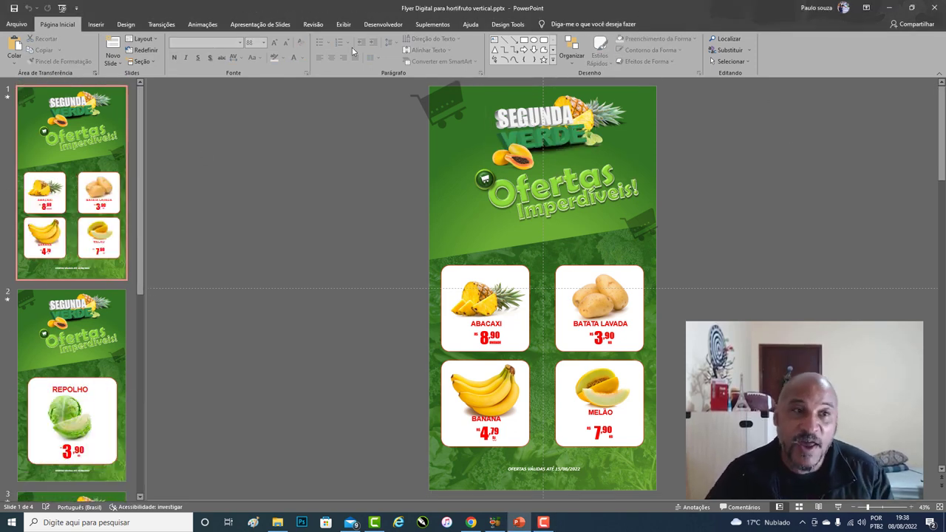
left_click(16, 24)
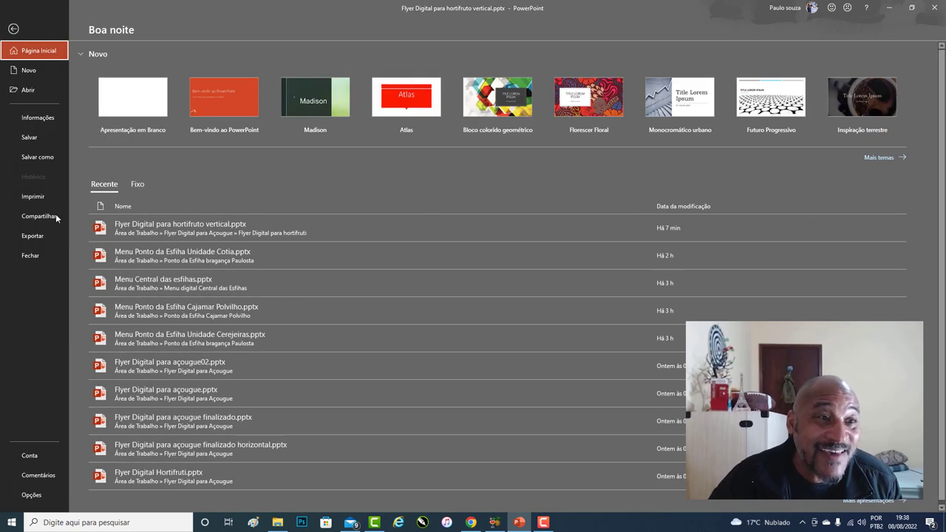
left_click(13, 28)
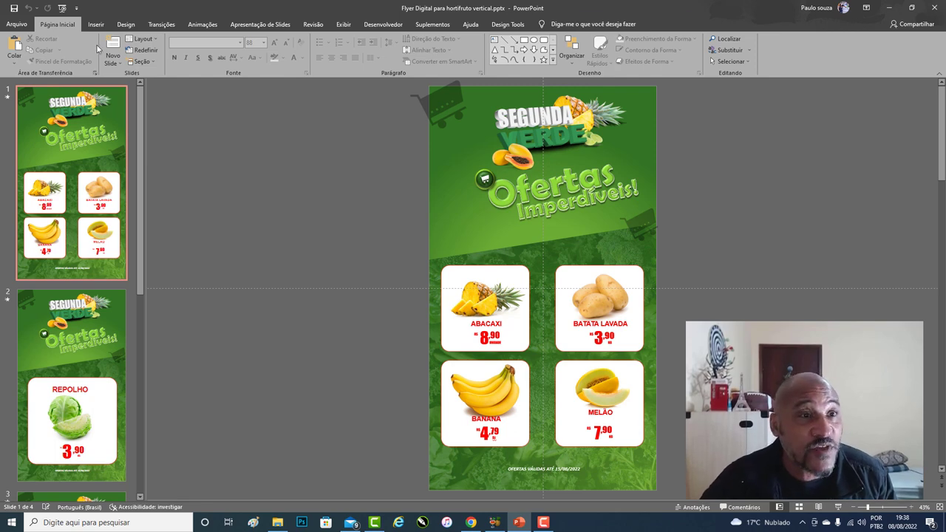
- Check the presentation's custom slide size, including its width, height and orientation, without changing it
left_click(127, 26)
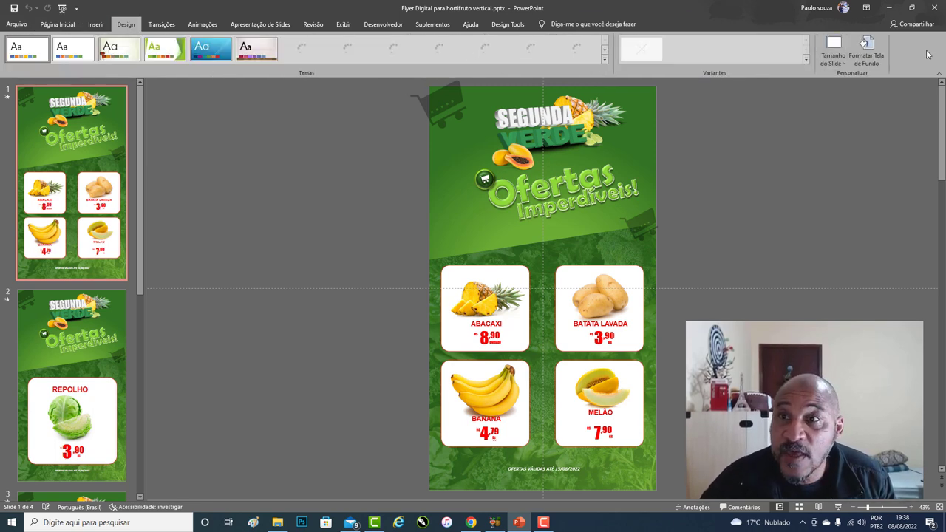
left_click(833, 60)
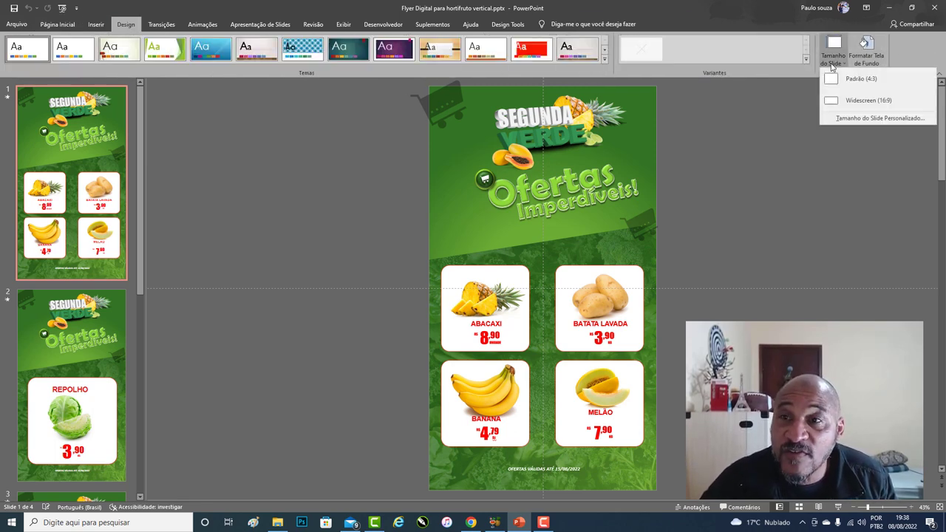
left_click(847, 120)
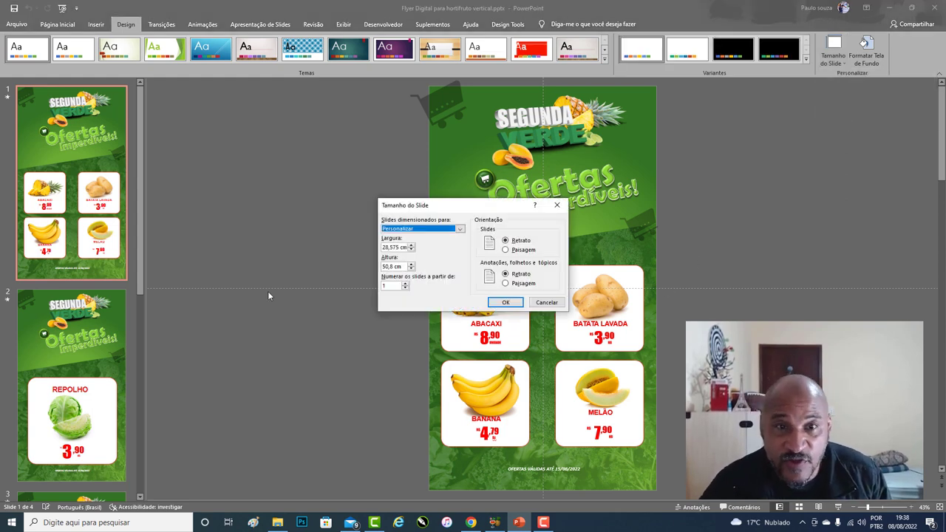
left_click(547, 302)
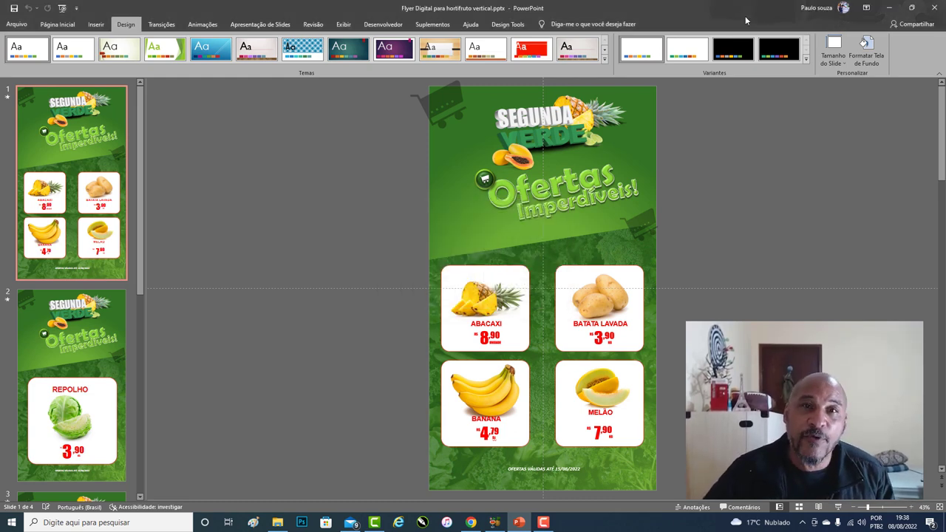
- Export the presentation as a Full HD (1080p) MP4 video, replacing the existing "Flyer Digital para hortifruto vertical.mp4"
left_click(22, 25)
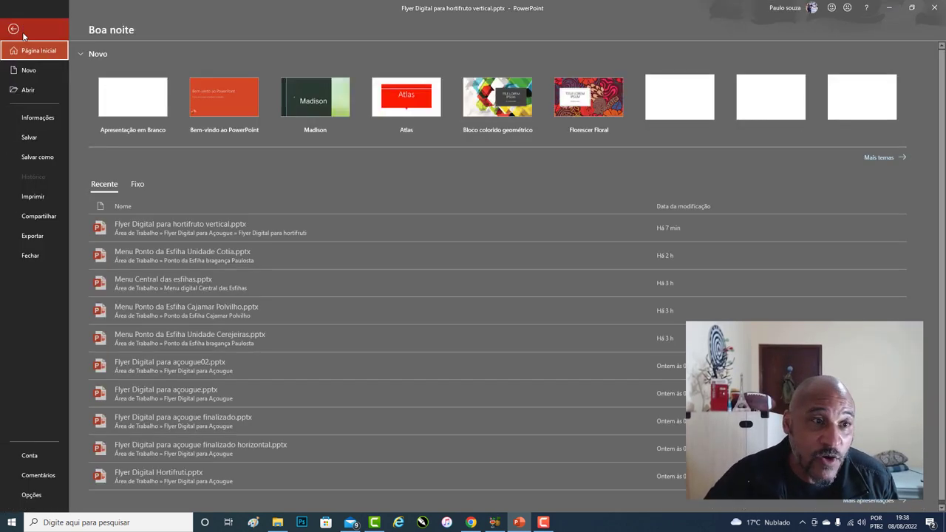
left_click(61, 236)
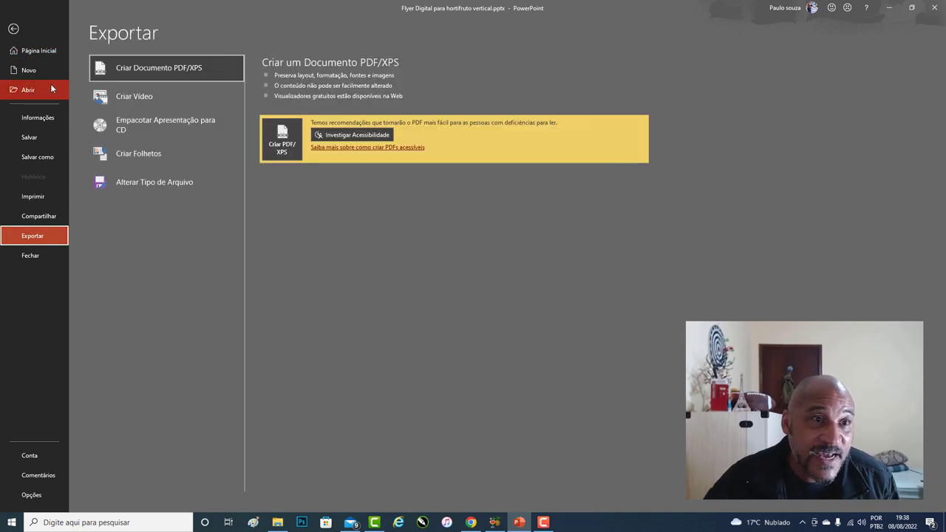
left_click(131, 99)
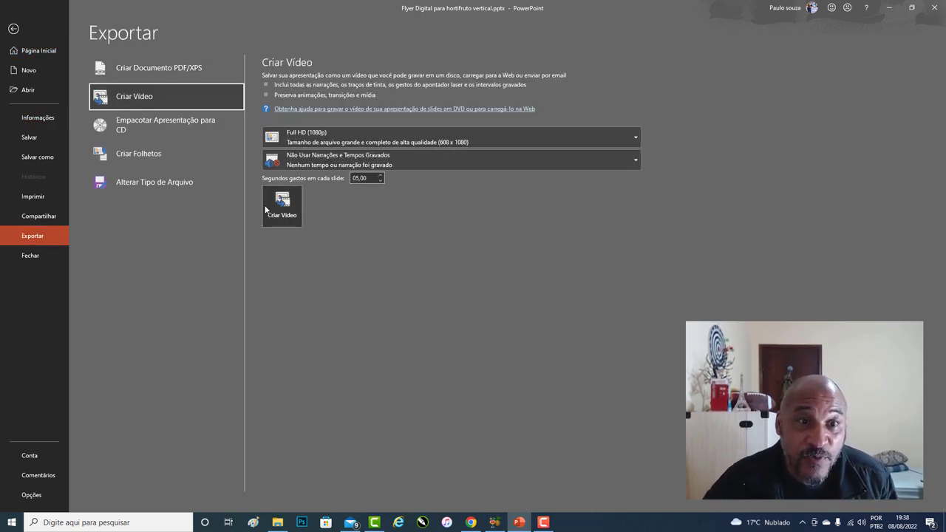
key("Escape")
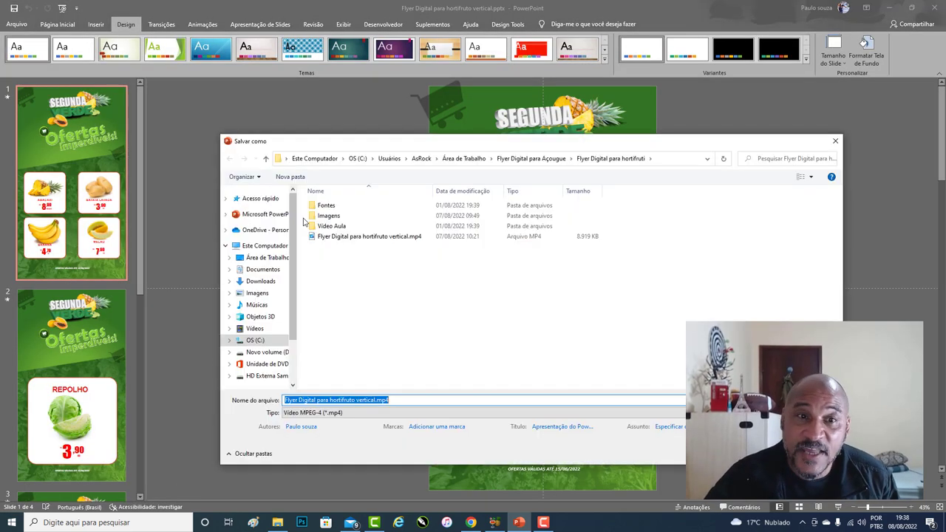
left_click(372, 238)
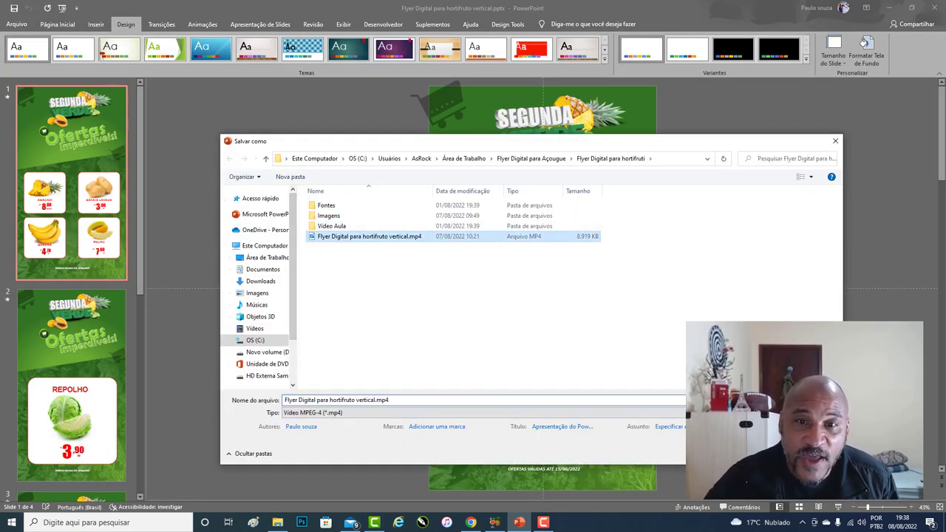
double_click(371, 238)
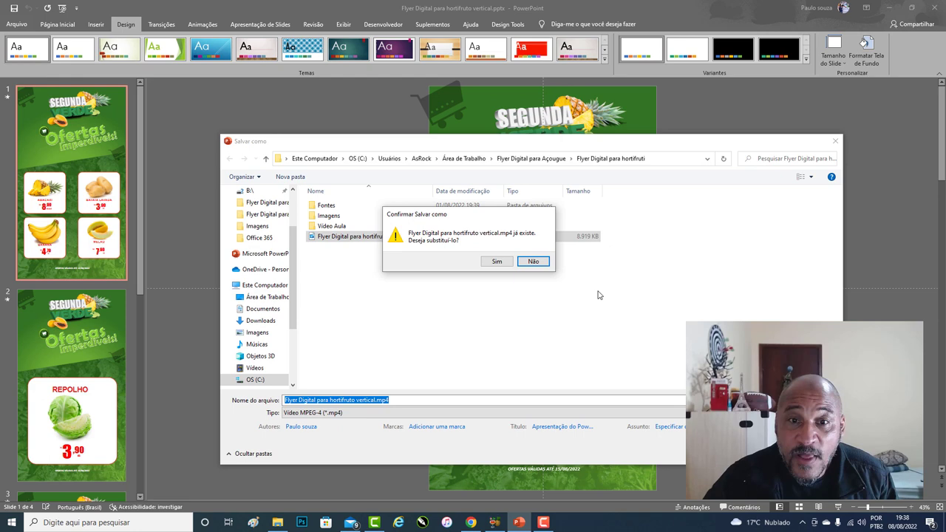
left_click(496, 261)
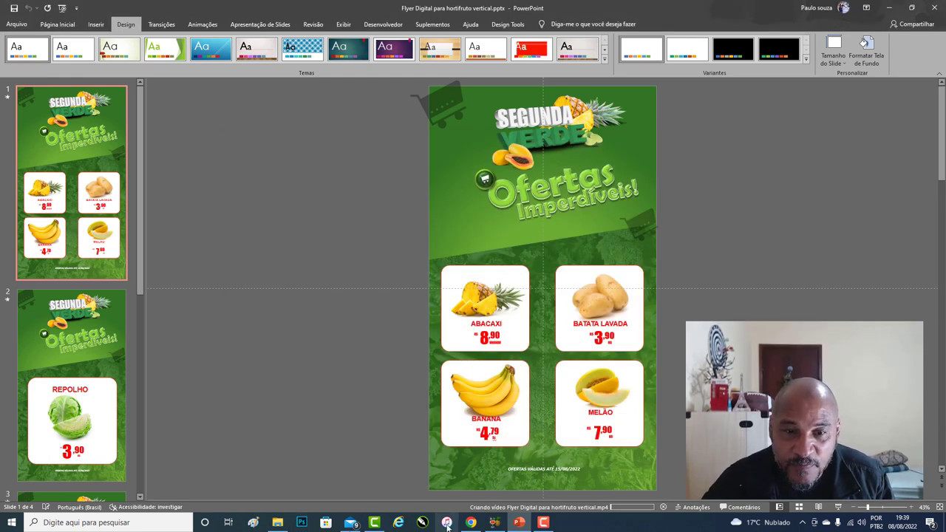
- Switch to Chrome to view the HandBrake page at handbrake.fr, dismiss the translation pop-up, and bring up the HandBrake application
left_click(471, 523)
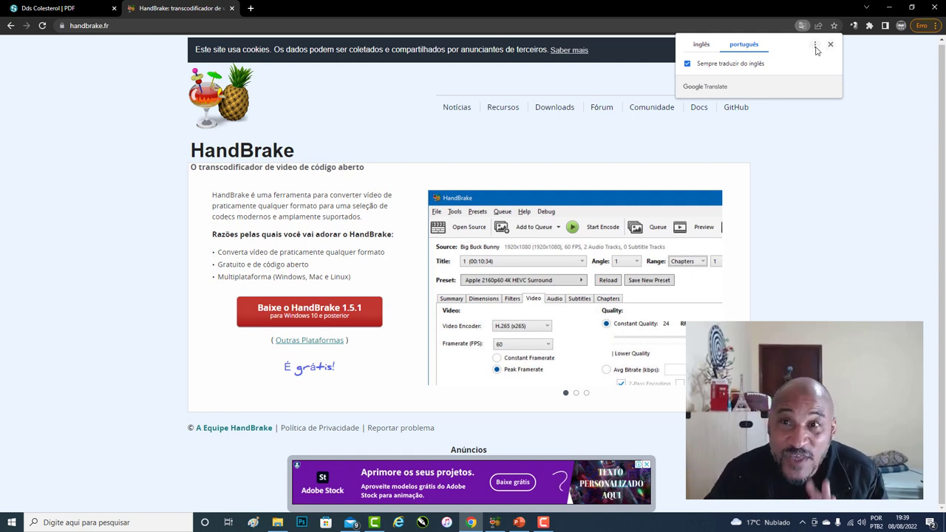
left_click(830, 45)
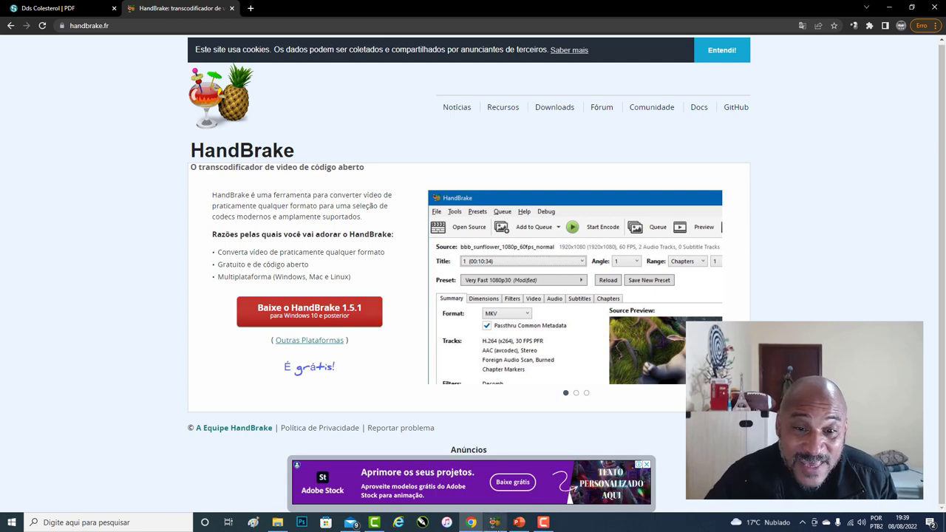
left_click(493, 523)
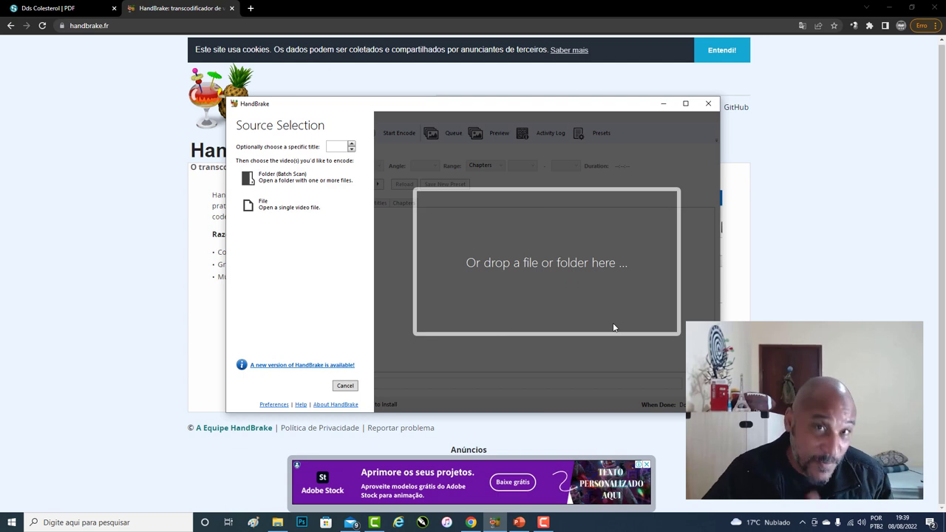
- Load "Flyer Digital para hortifruto vertical.mp4" from PowerPoint's video export save dialog into HandBrake as the source, and maximize HandBrake
left_click(519, 523)
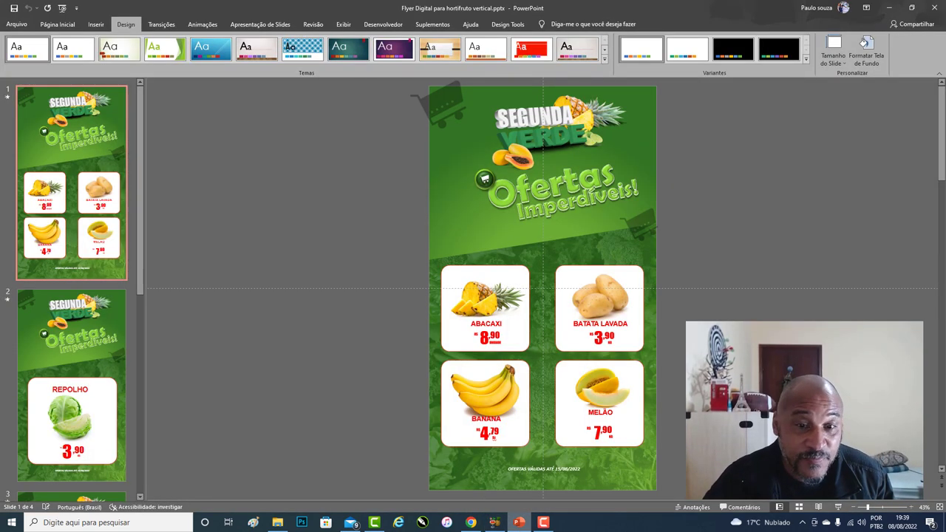
left_click(17, 24)
left_click(32, 236)
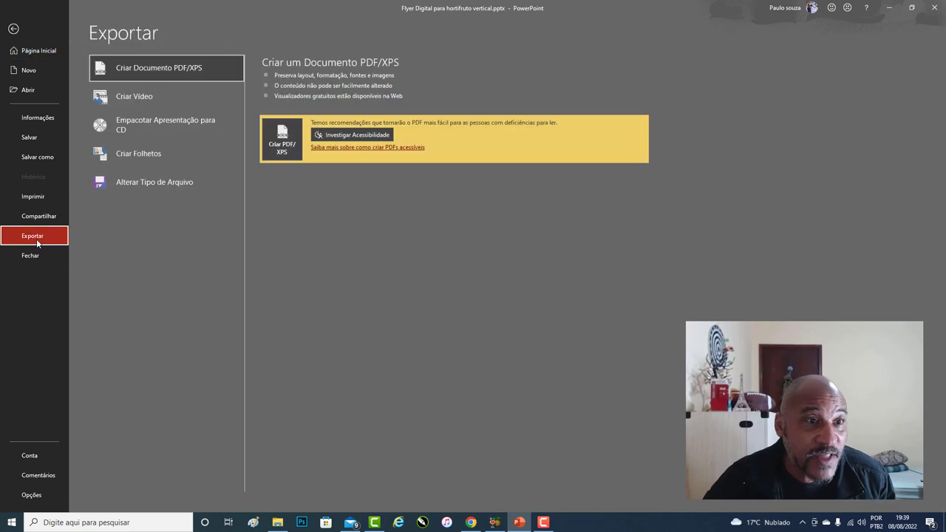
left_click(199, 95)
left_click(285, 204)
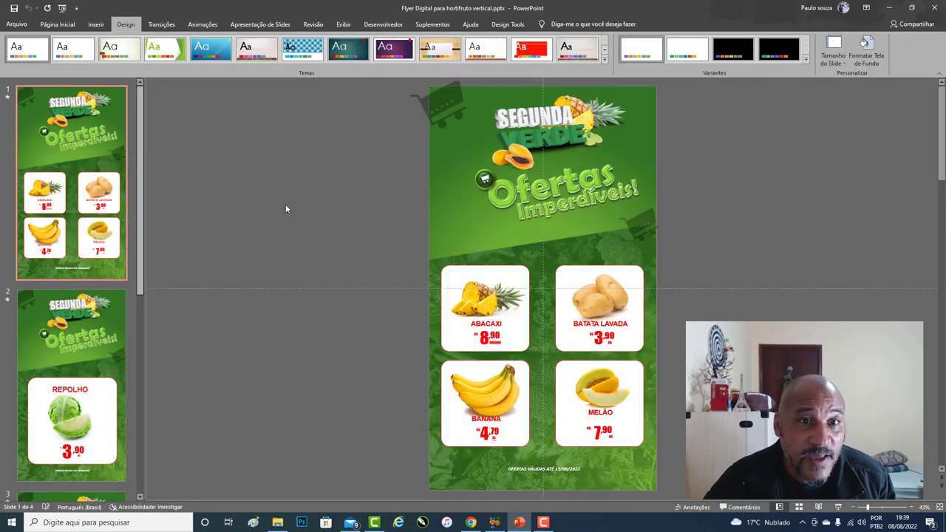
left_click_drag(374, 238, 549, 373)
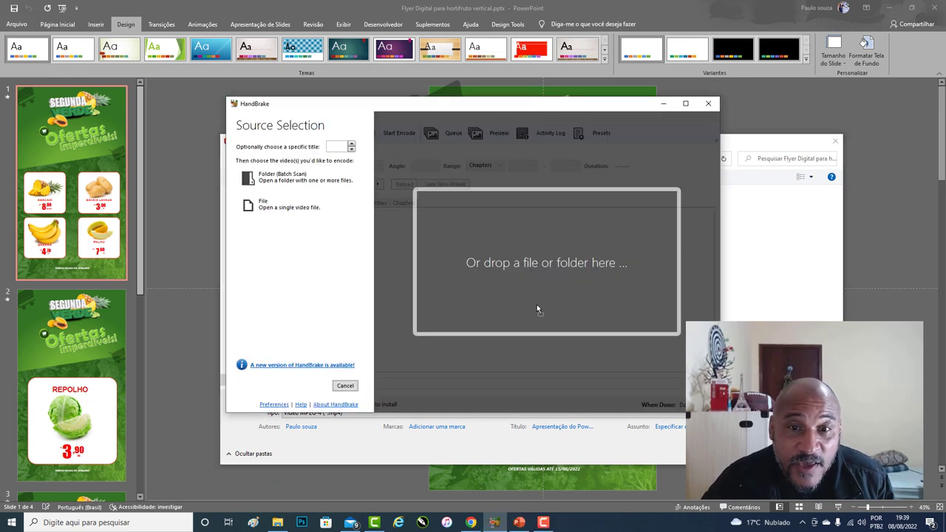
left_click_drag(536, 309, 540, 313)
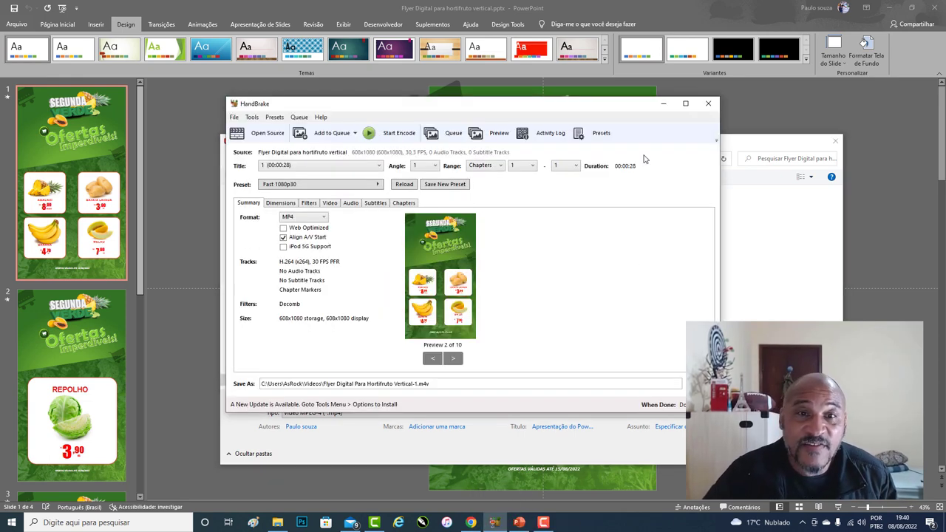
left_click(685, 103)
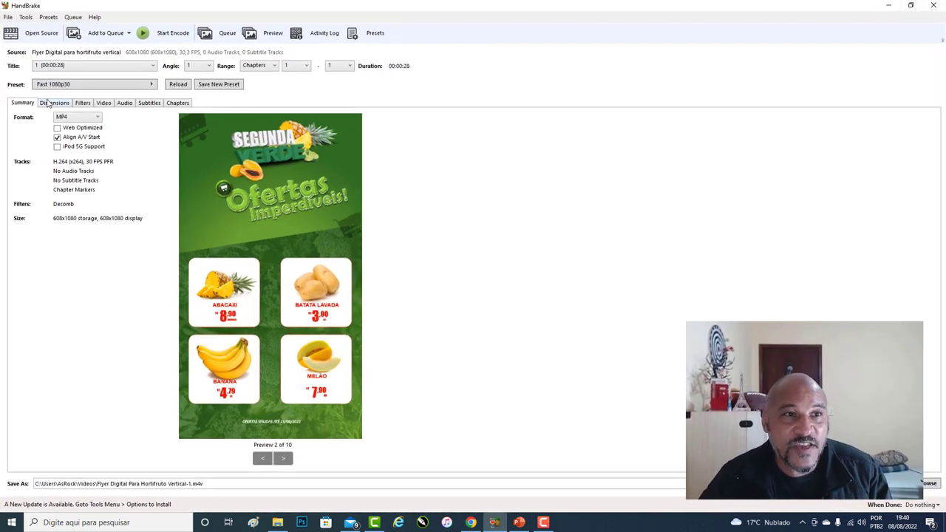
- Examine HandBrake's summary, dimensions, filters, video, audio, subtitle and chapter settings for the loaded video
left_click(51, 103)
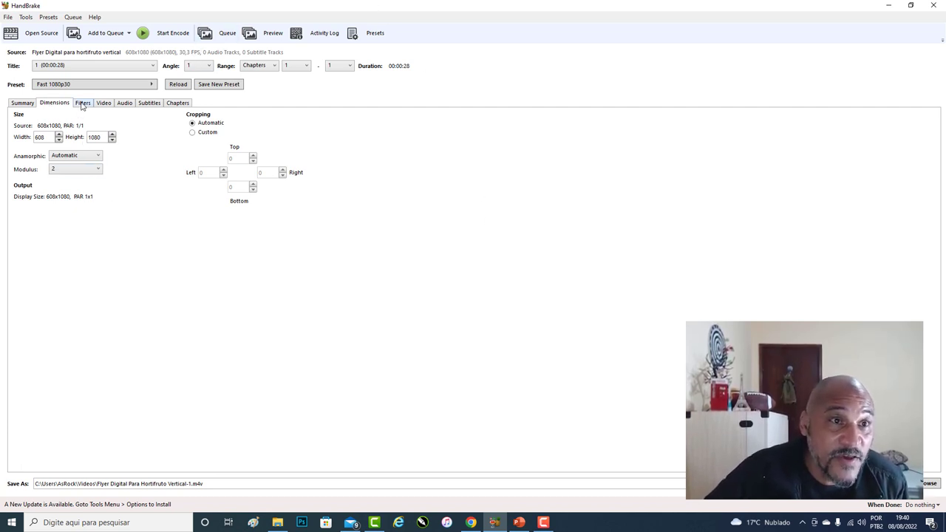
left_click(82, 104)
left_click(103, 105)
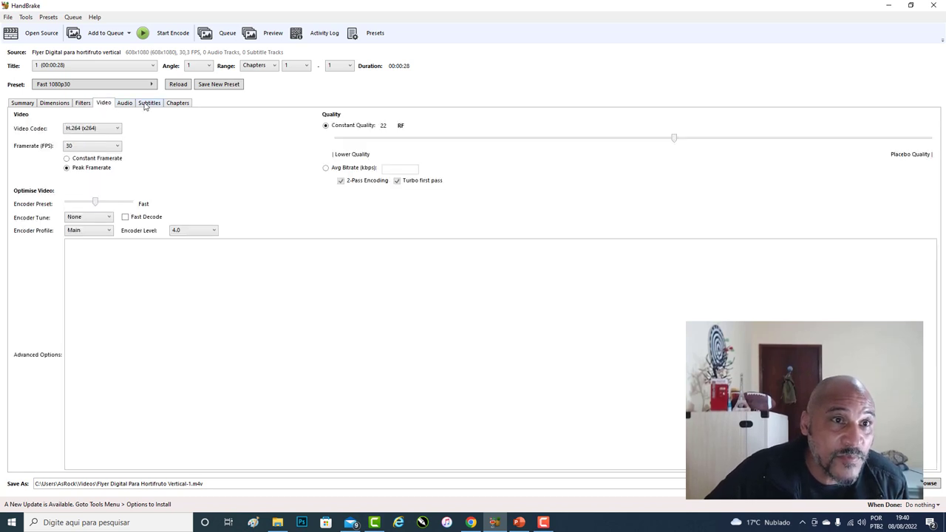
left_click(178, 107)
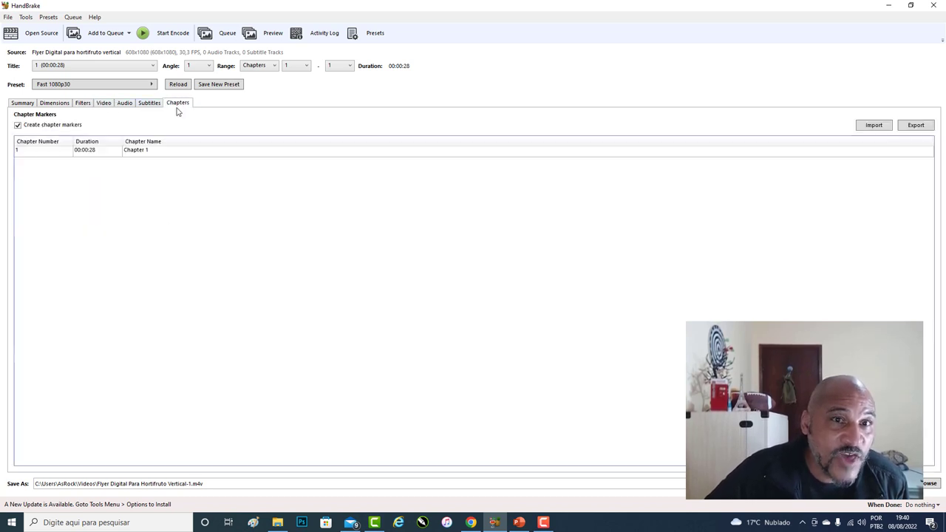
left_click(148, 104)
left_click(124, 104)
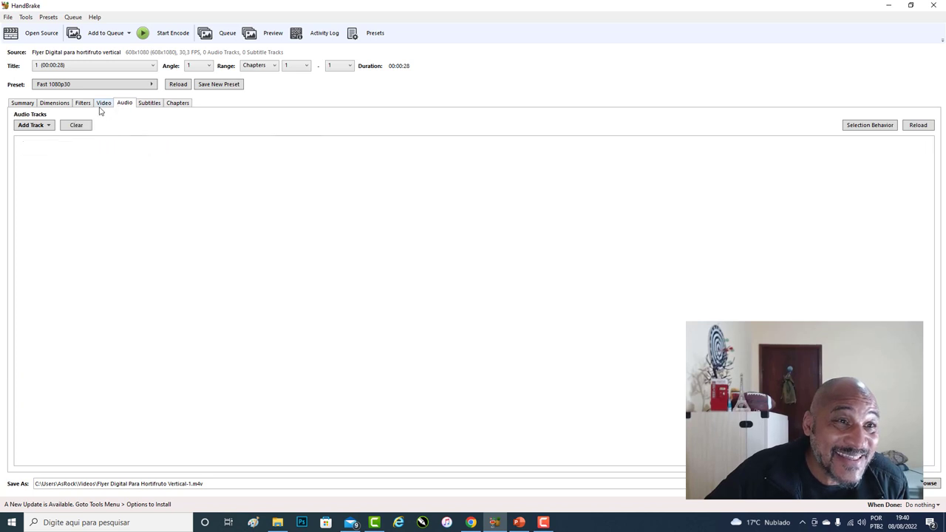
left_click(82, 105)
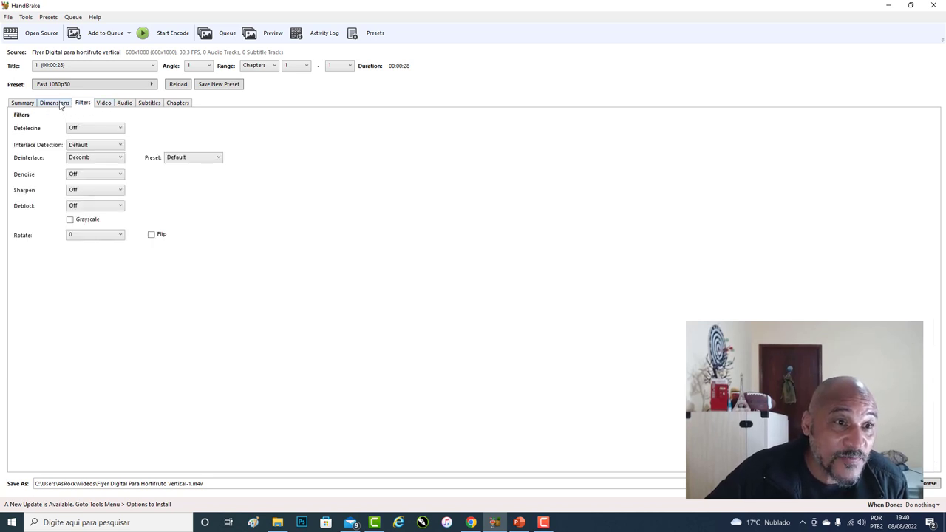
left_click(60, 106)
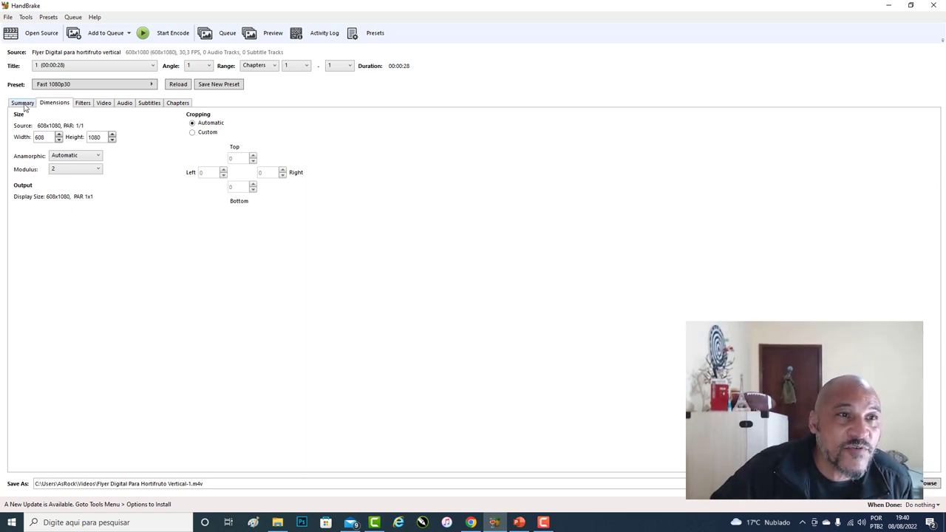
left_click(22, 107)
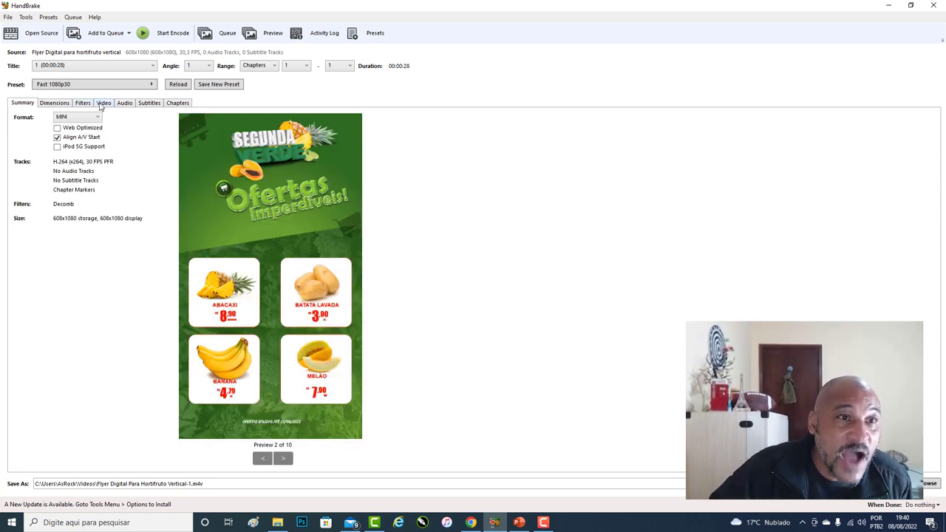
left_click(84, 105)
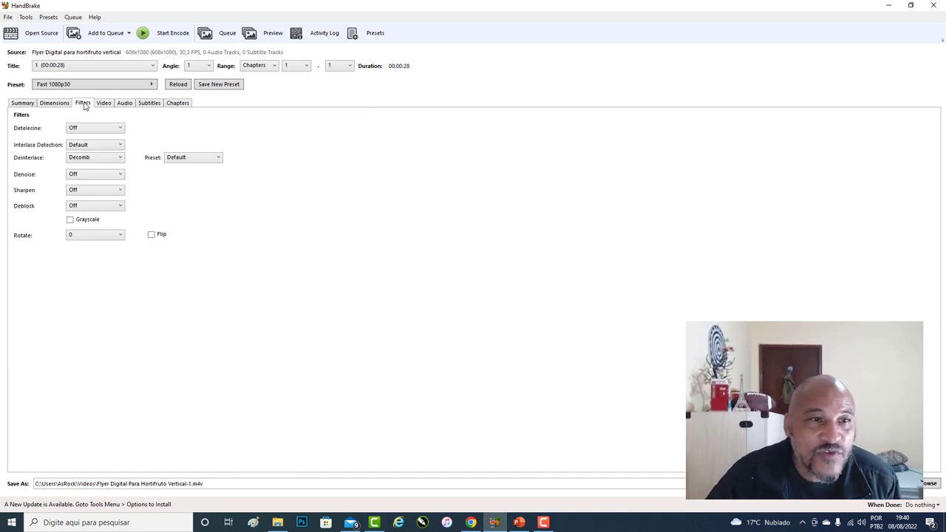
left_click(28, 105)
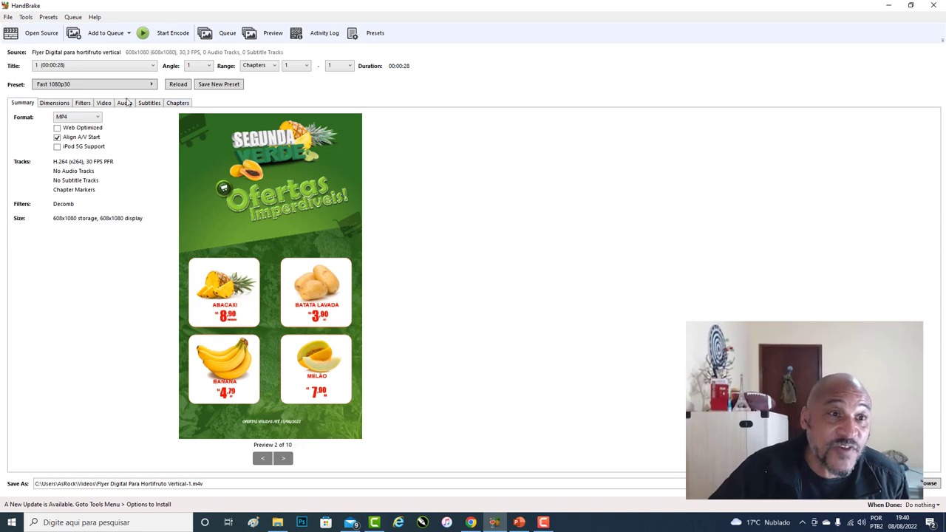
left_click(52, 105)
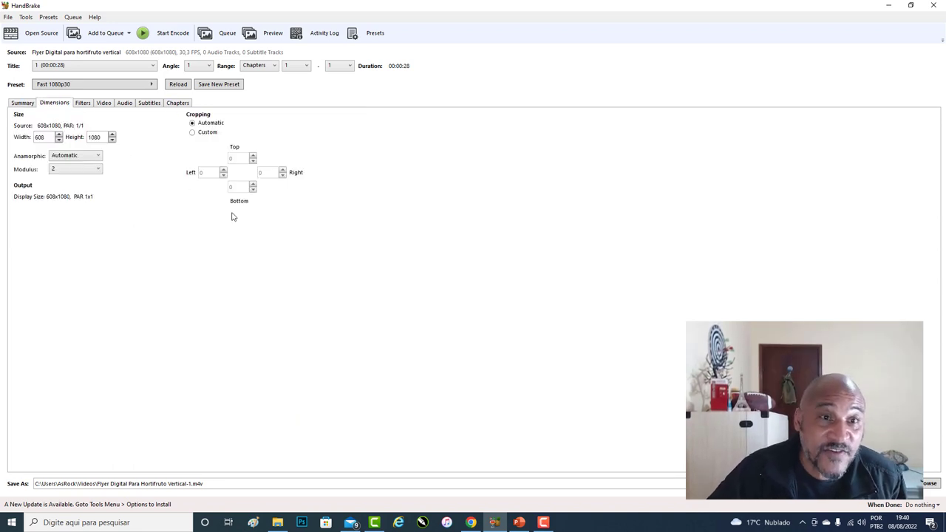
- Rotate the video by 90 degrees with the Fast 1080p30 preset and check the result in the summary preview
left_click(25, 107)
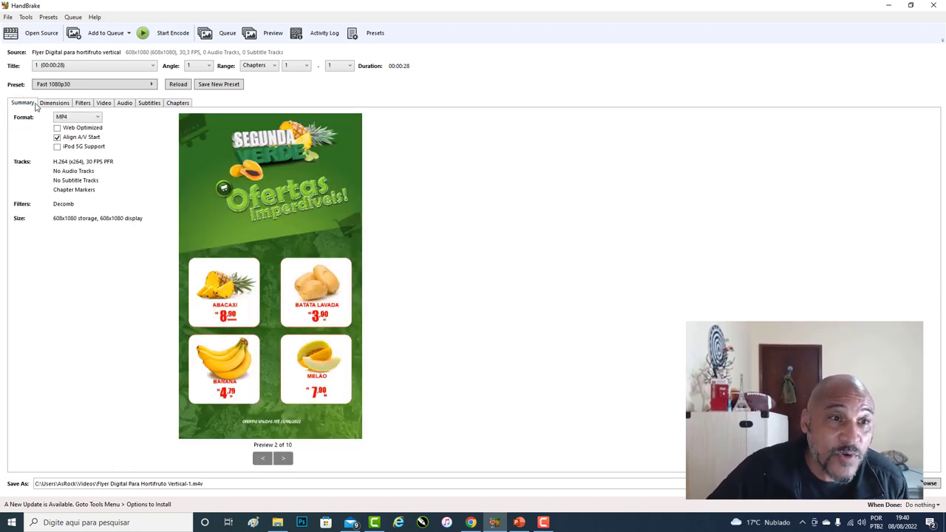
left_click(83, 103)
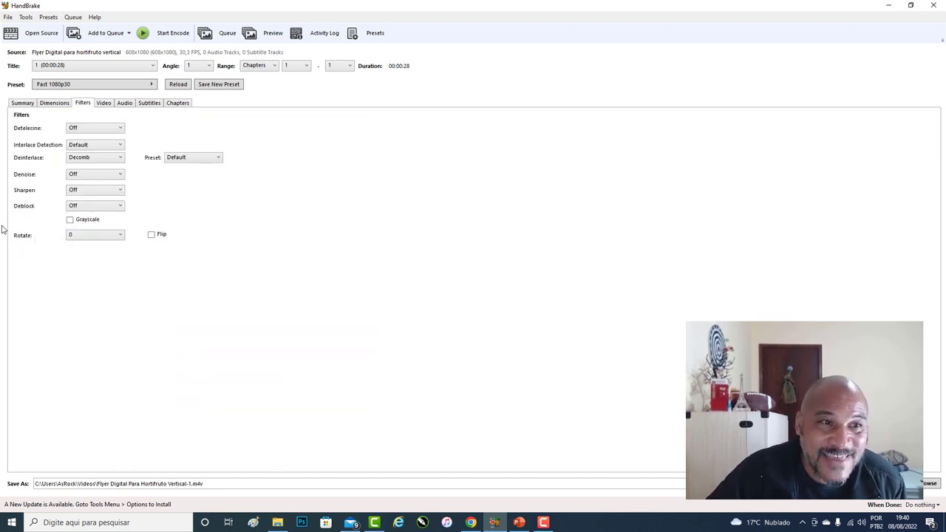
left_click(121, 236)
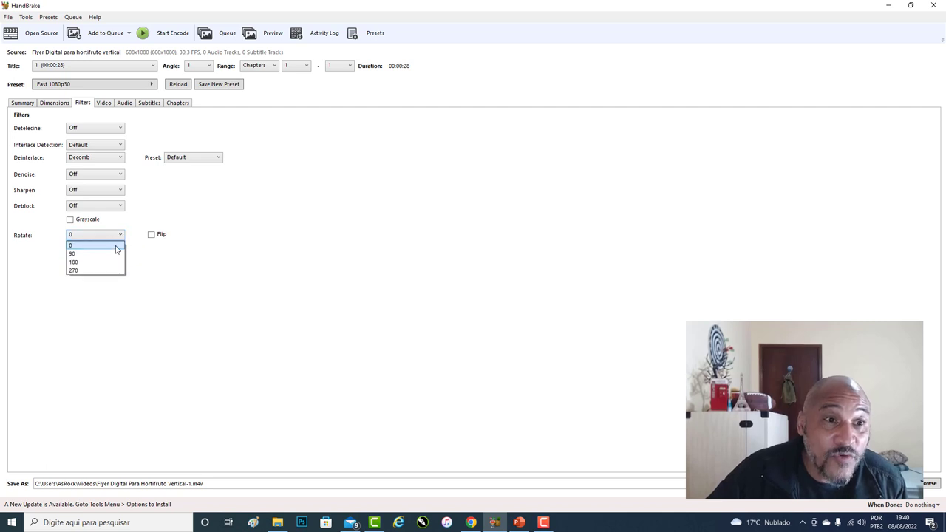
left_click(113, 255)
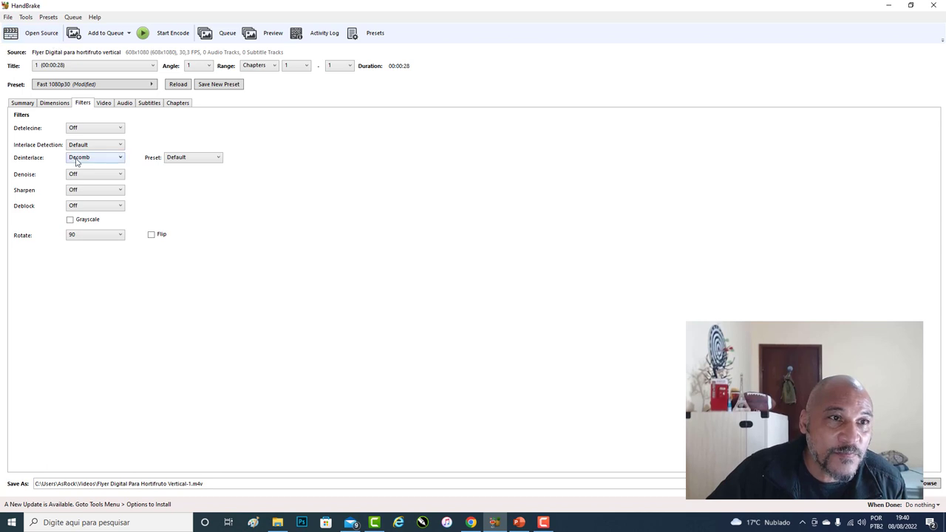
left_click(21, 103)
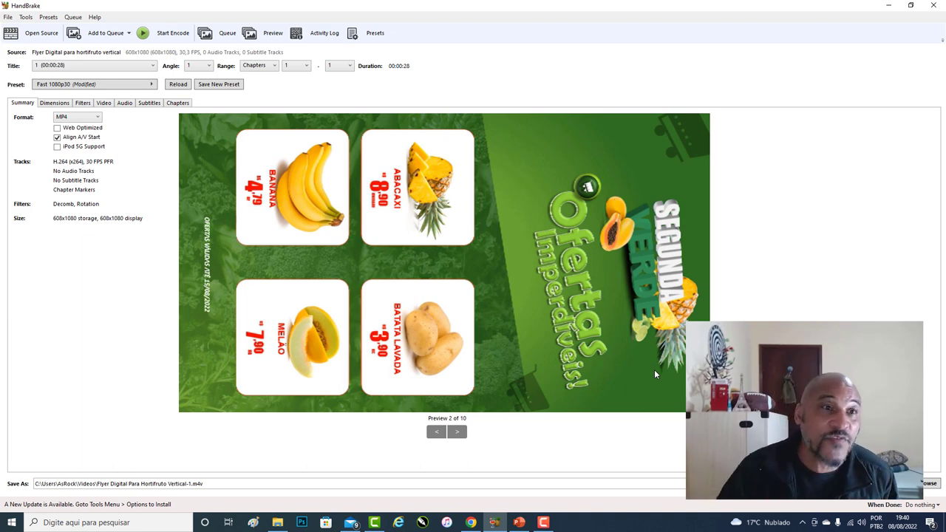
- Apply the Very Fast 720p30 preset from the General category to the video
left_click(153, 86)
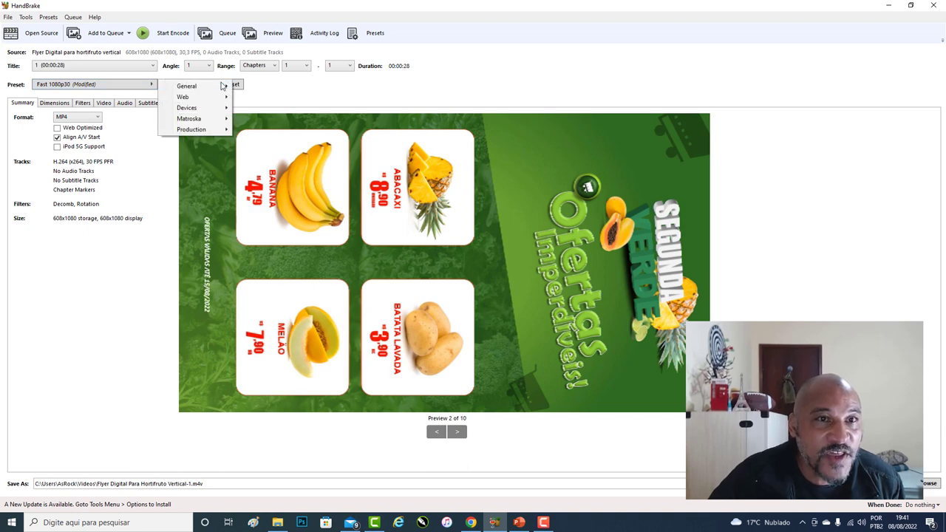
mouse_move(221, 93)
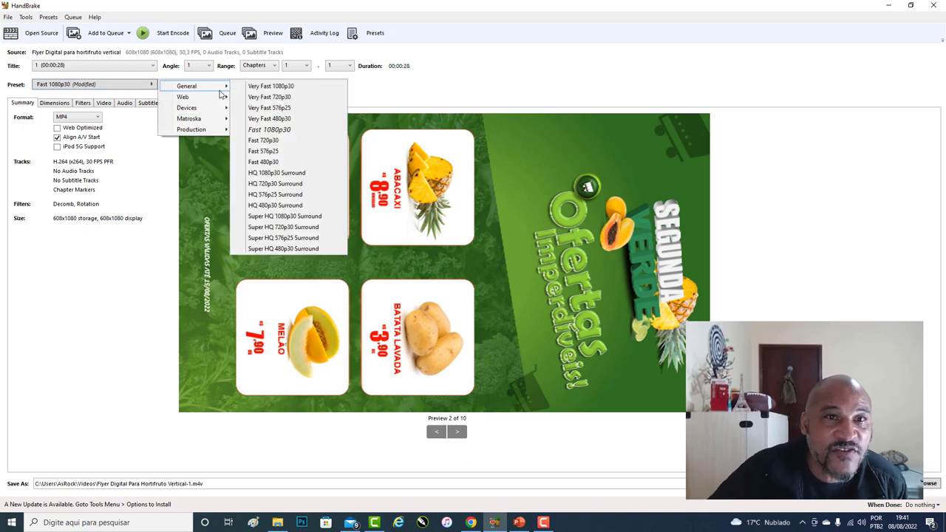
left_click(262, 99)
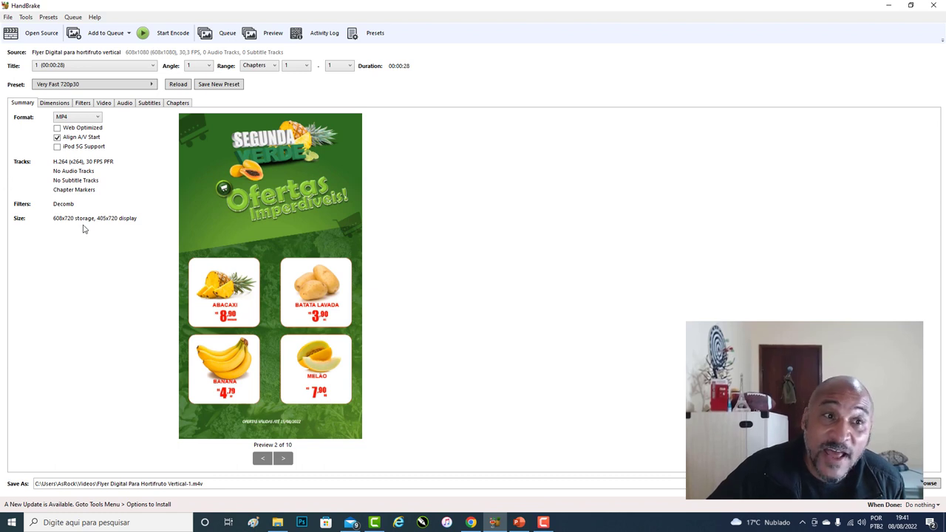
- Set the video's rotation filter to 90 degrees and check the orientation in the summary preview
left_click(56, 103)
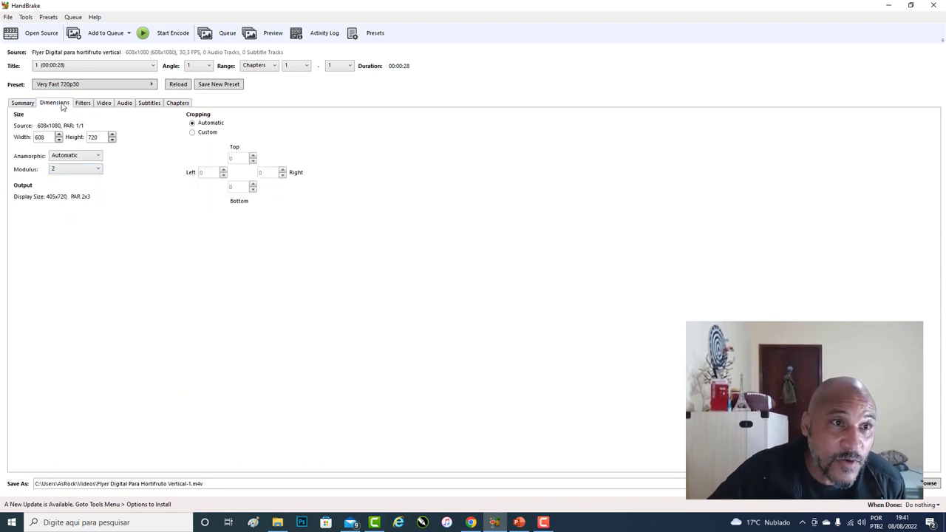
left_click(83, 103)
left_click(118, 235)
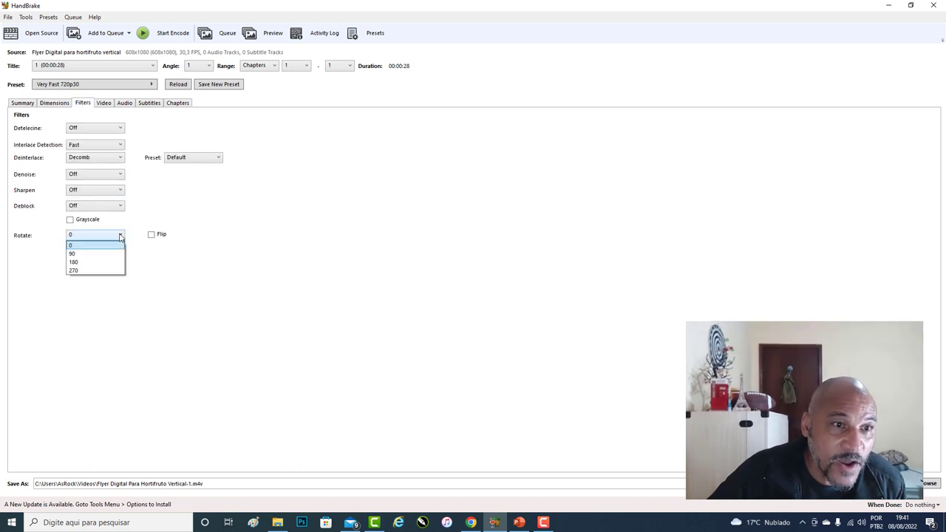
left_click(112, 253)
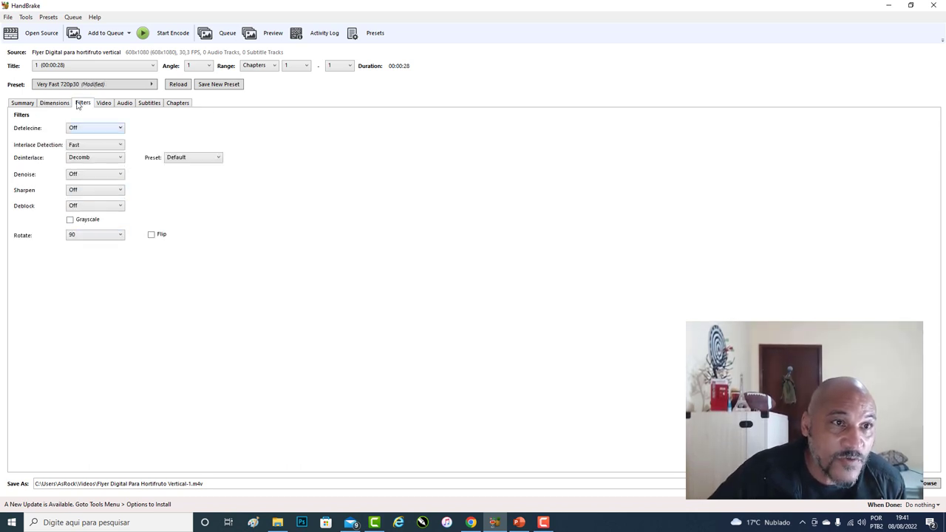
left_click(20, 103)
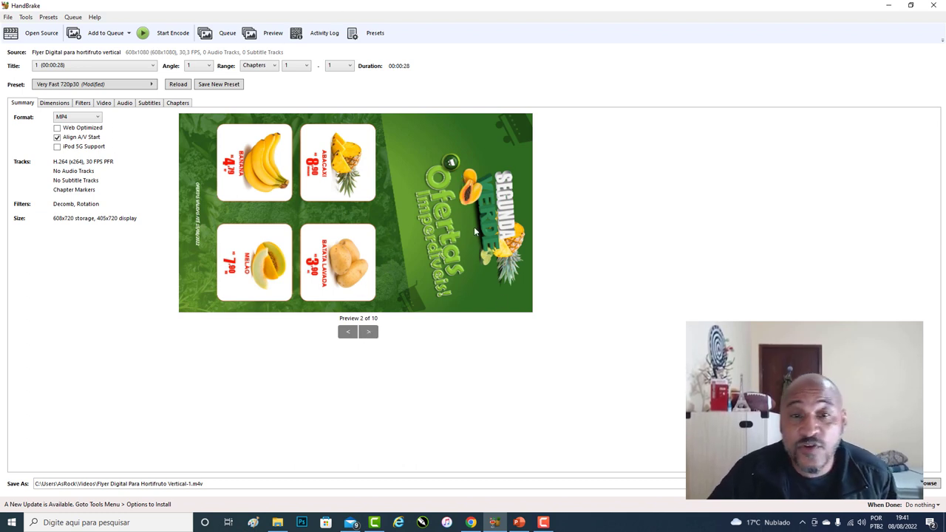
- Start encoding the rotated video to the M4V output file, and stop the encode
left_click(169, 37)
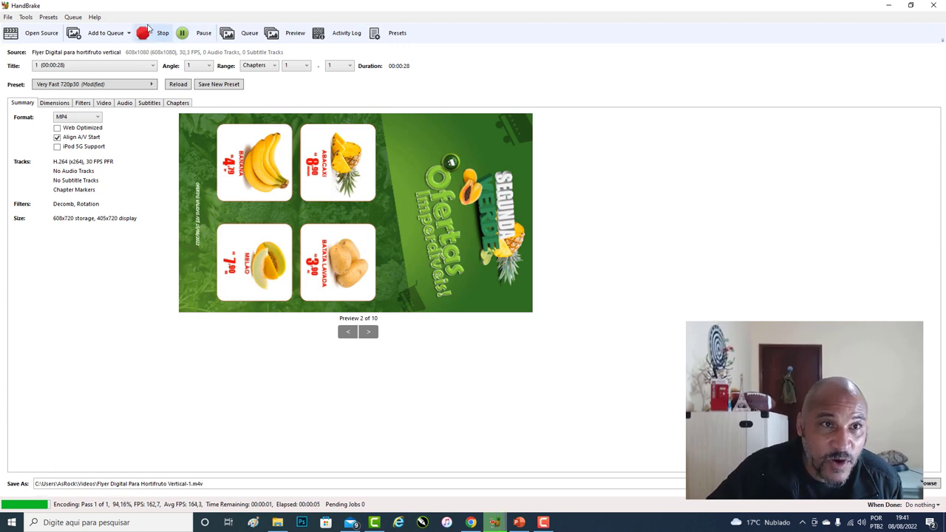
left_click(150, 33)
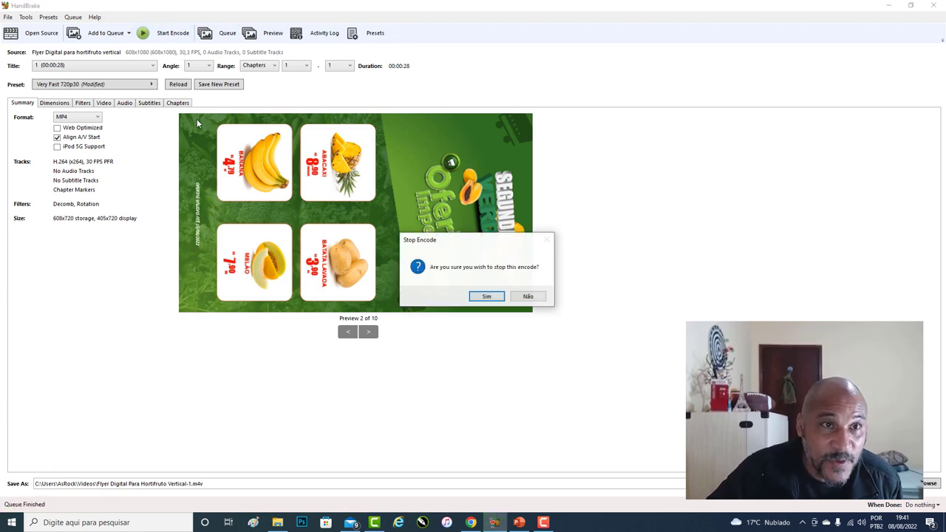
left_click(488, 297)
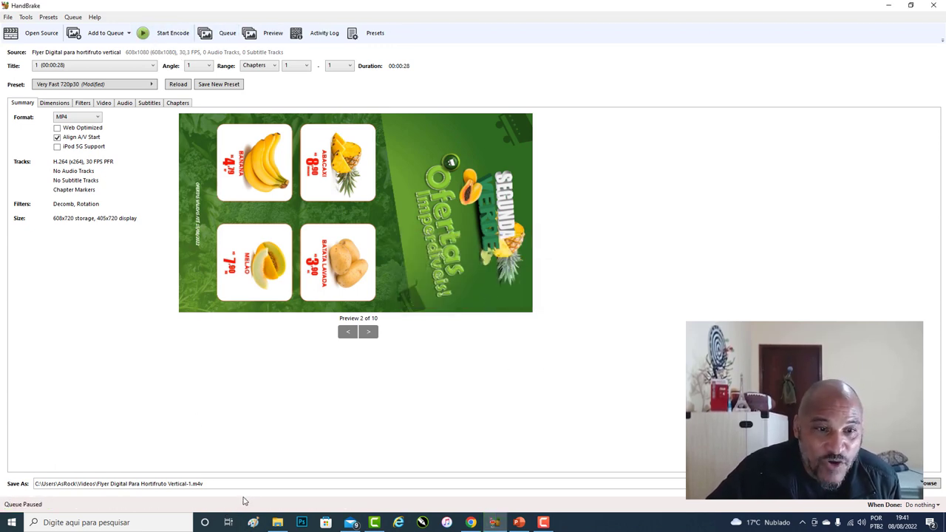
- Set the output file to "Flyer Digital Para Hortifruto Vertical-1.mp4" in the Vídeos folder and encode the video
left_click(207, 483)
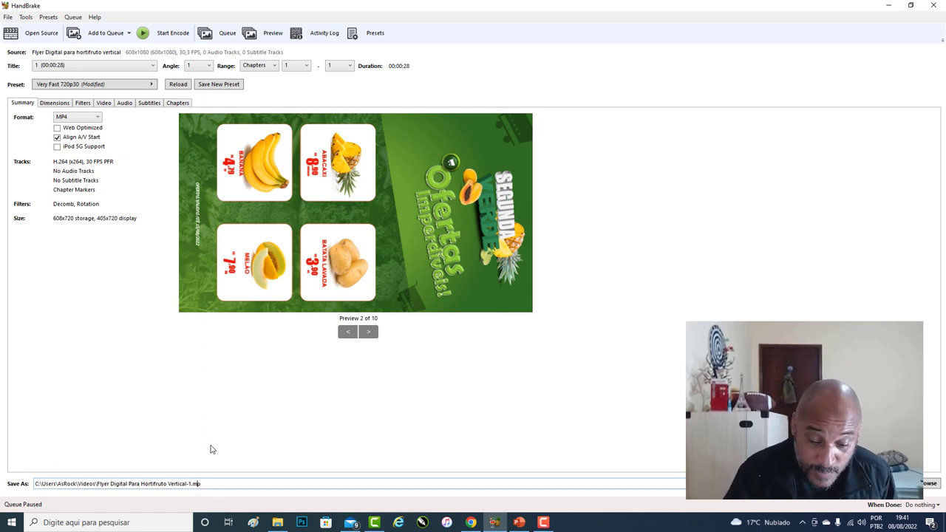
type("4")
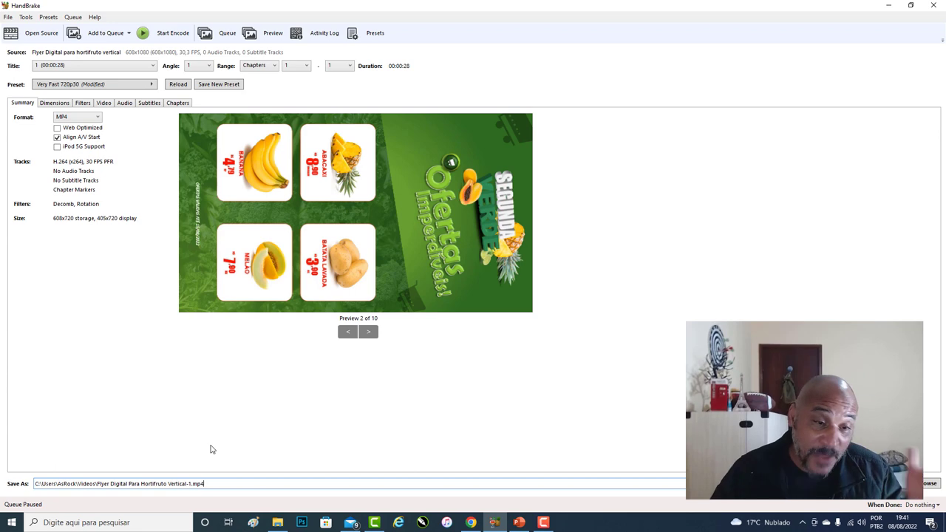
left_click(930, 484)
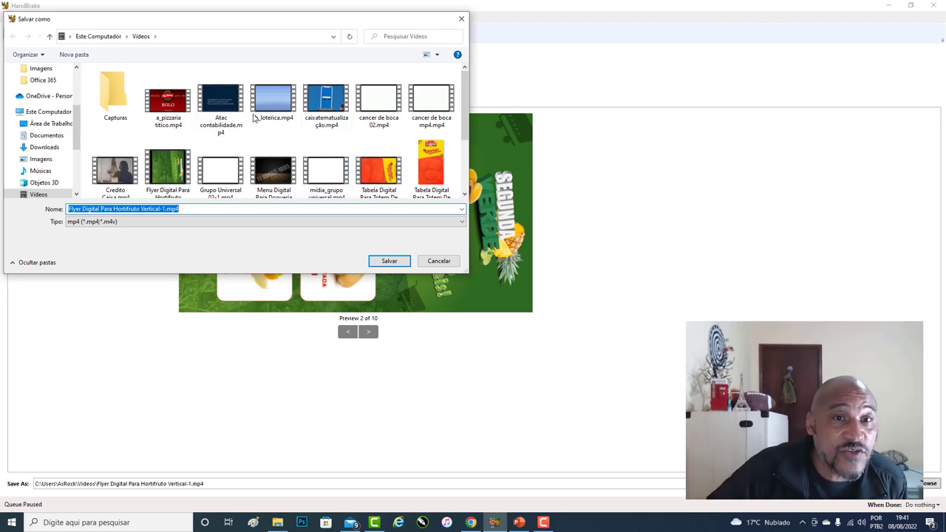
left_click(400, 264)
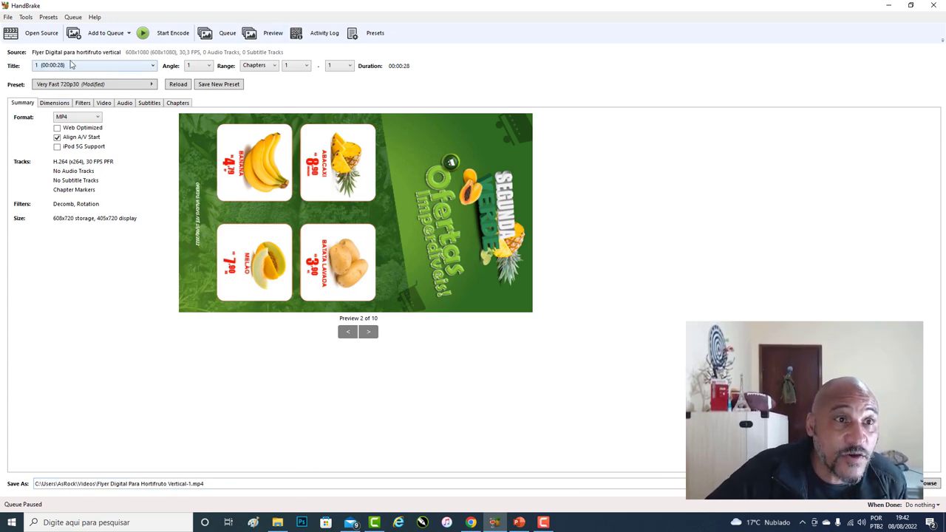
left_click(169, 33)
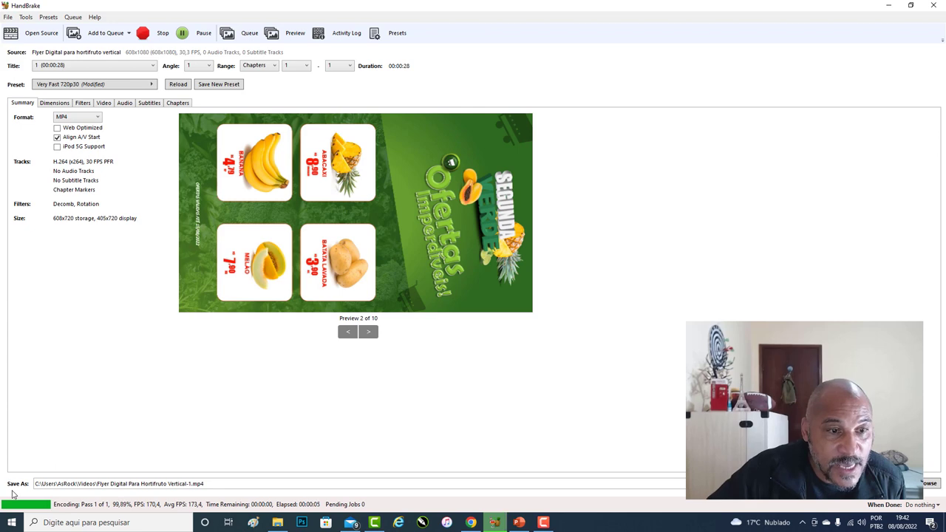
- Browse the Vídeos output folder and play "Tabela Digital Para Totem De Açougue-1(1).m4v" as a rotated example, closing the player when done
left_click(928, 483)
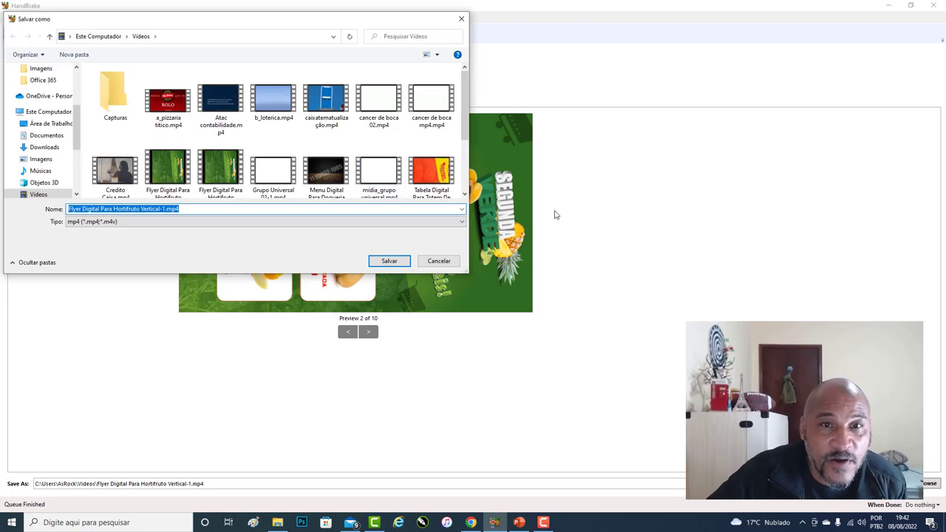
scroll(466, 135, "down", 3)
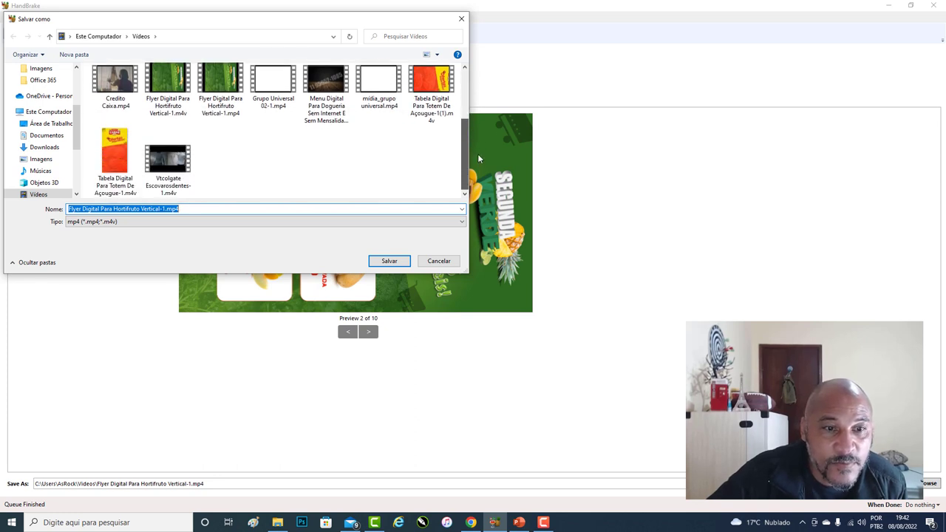
left_click_drag(477, 154, 482, 127)
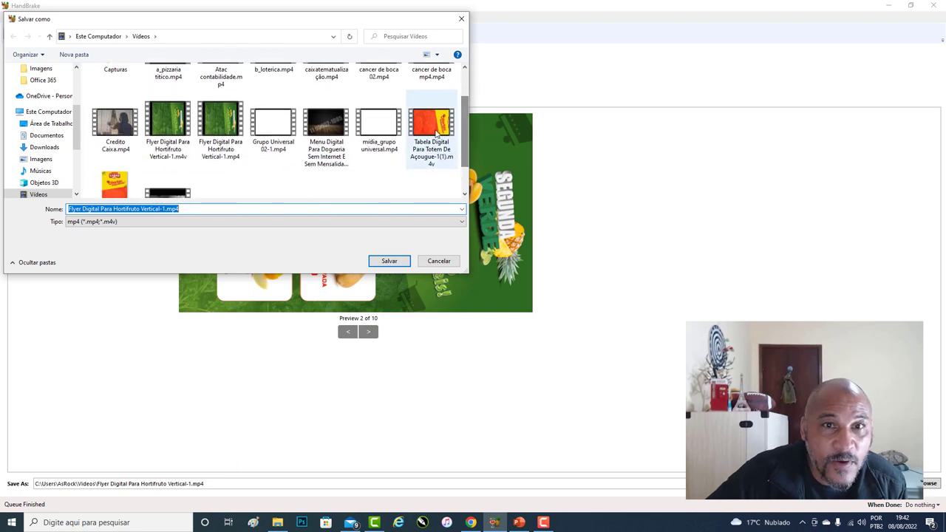
left_click(433, 129)
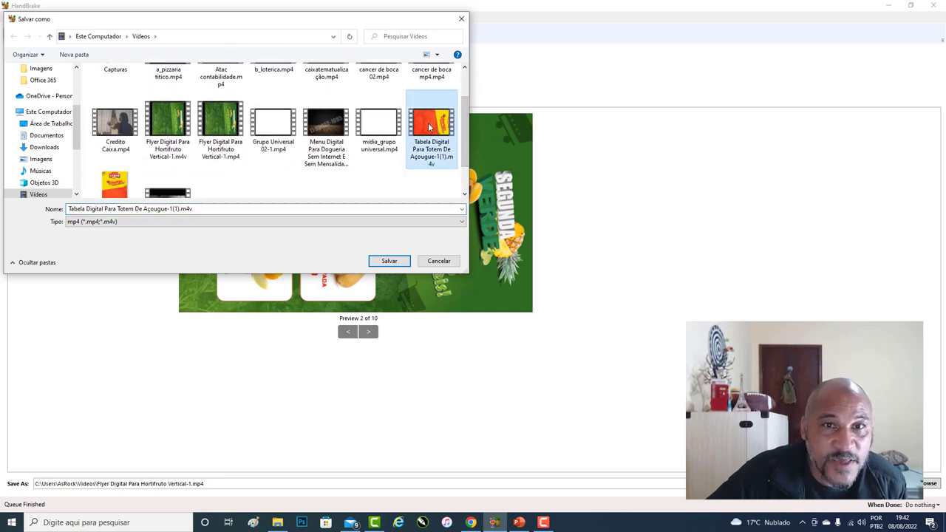
right_click(429, 128)
left_click(470, 146)
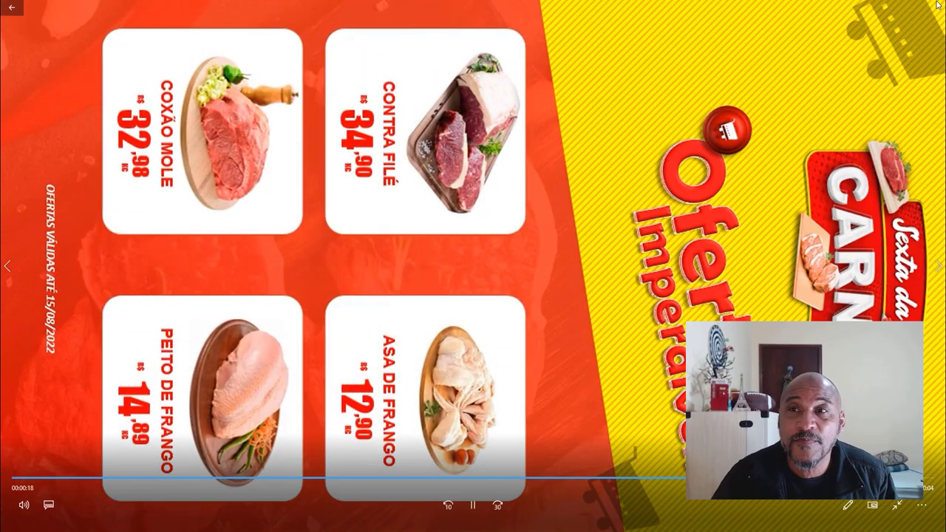
key("Escape")
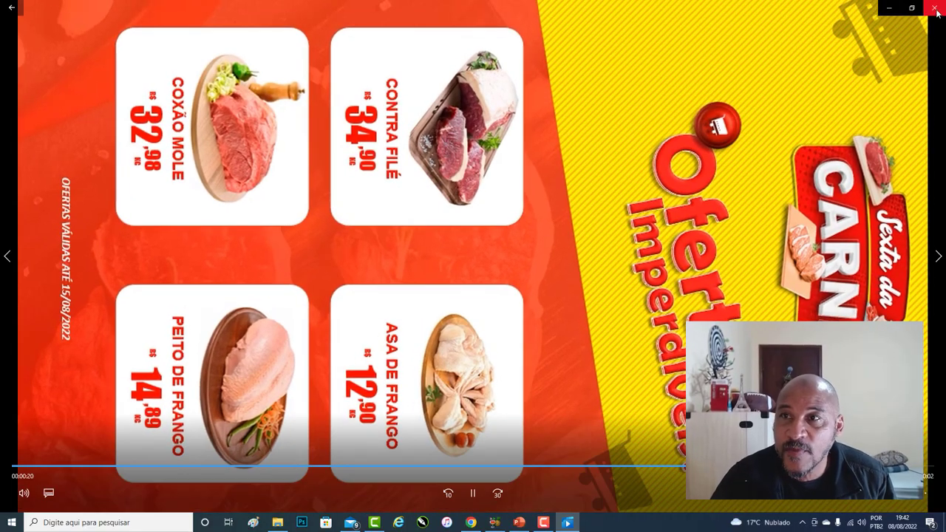
left_click(936, 9)
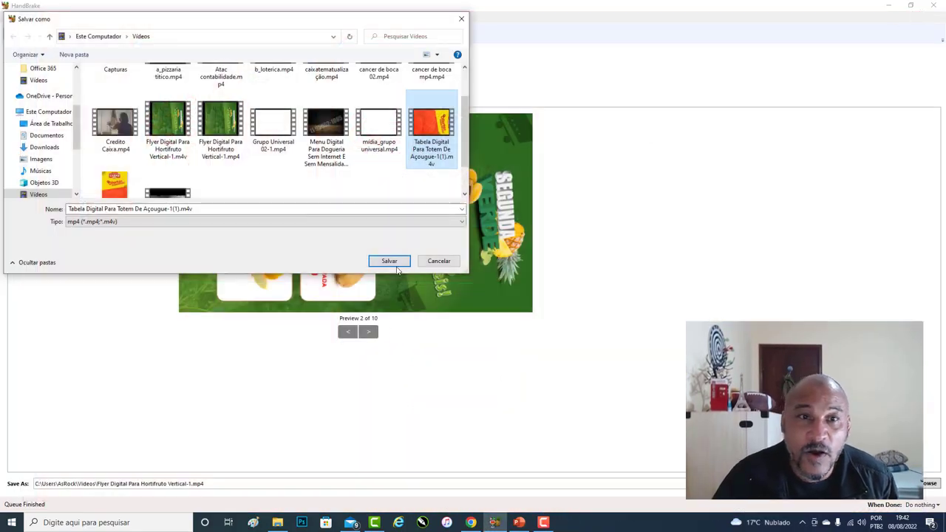
- Check the file properties of "Tabela Digital Para Totem De Açougue-1(1).m4v" and close the output save dialog
right_click(426, 132)
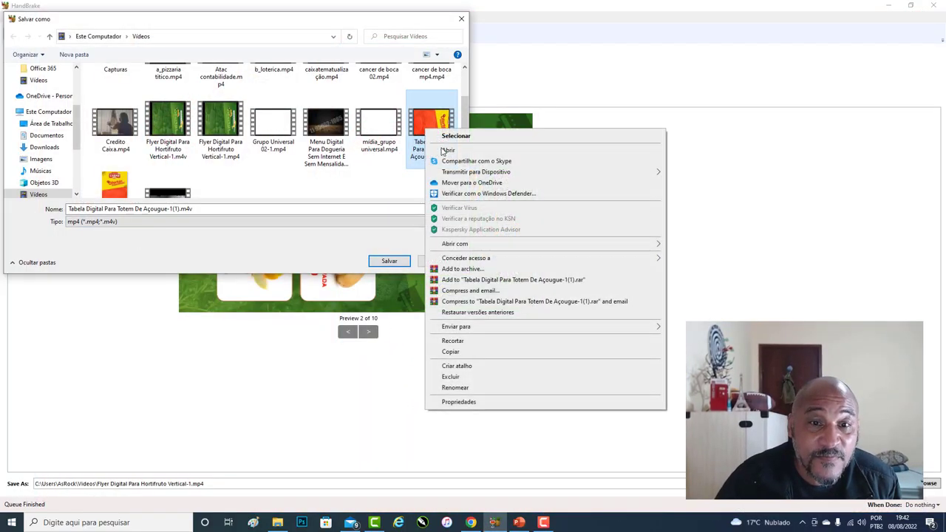
left_click(497, 405)
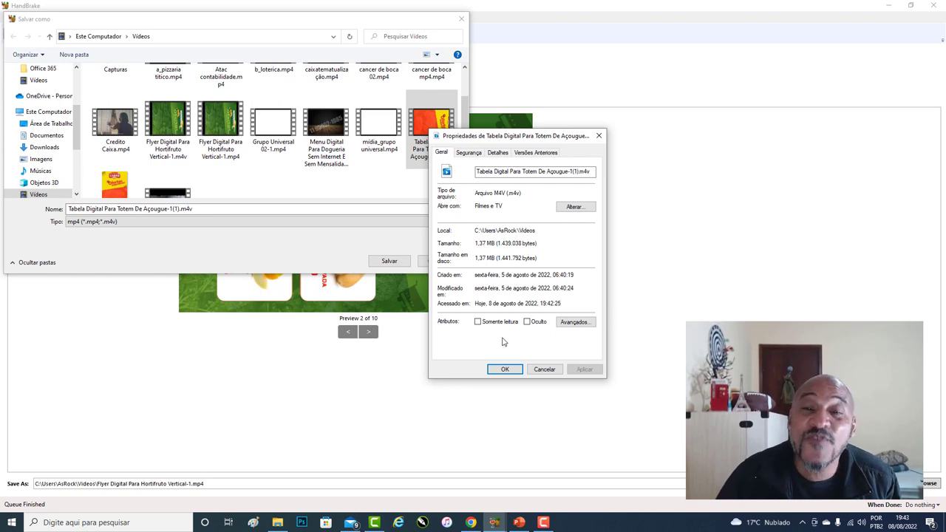
left_click(504, 369)
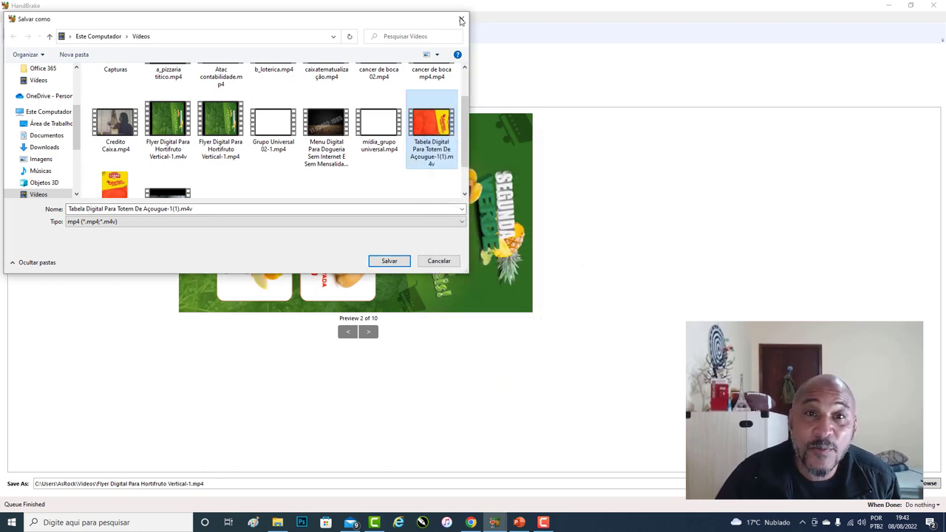
left_click(461, 19)
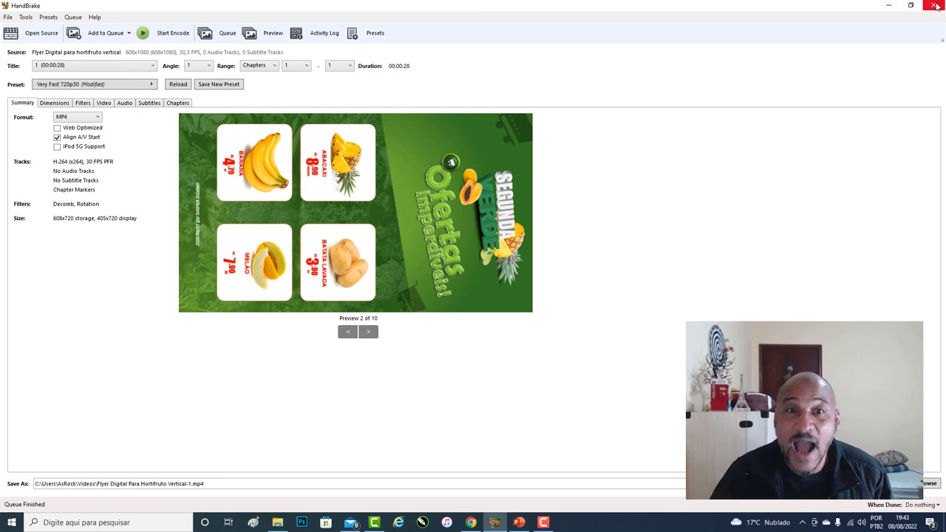
- Minimize HandBrake to return to PowerPoint, cancel the open video save dialog, and view slide 2 followed by slide 1
left_click(888, 7)
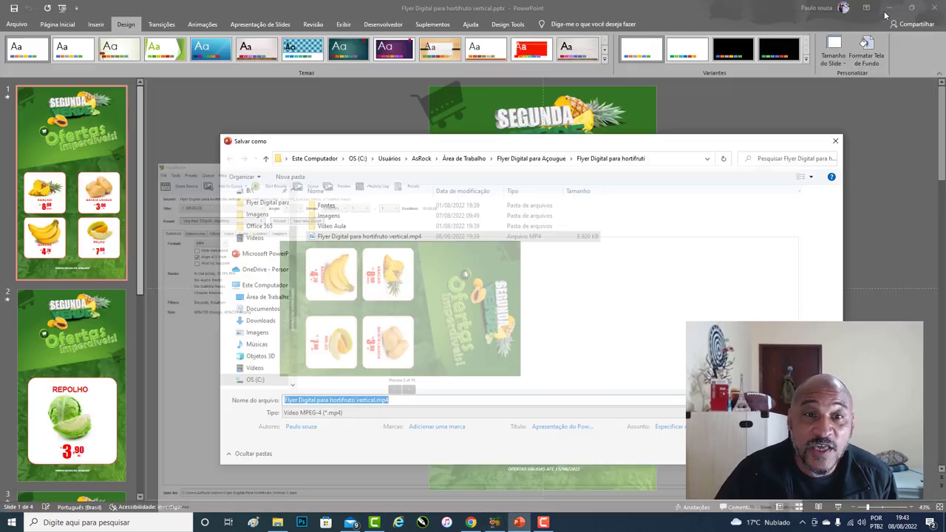
left_click(835, 141)
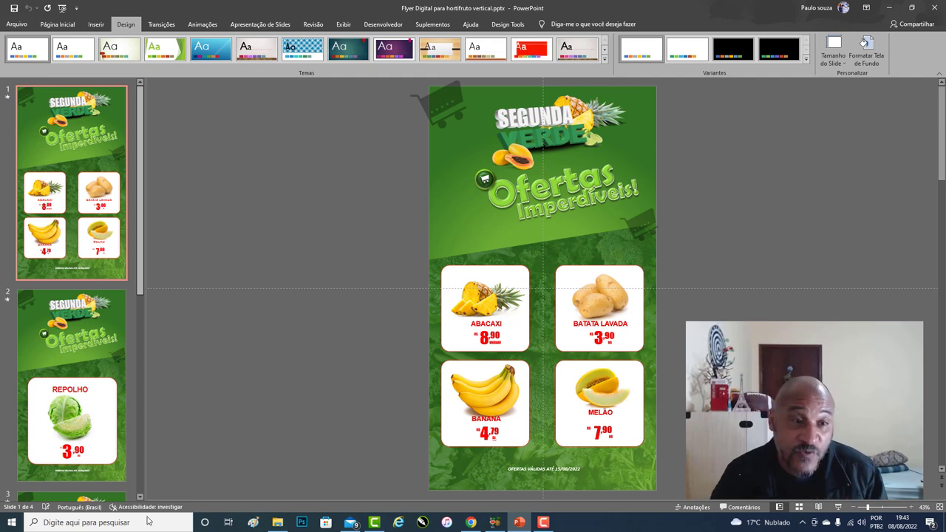
left_click(52, 346)
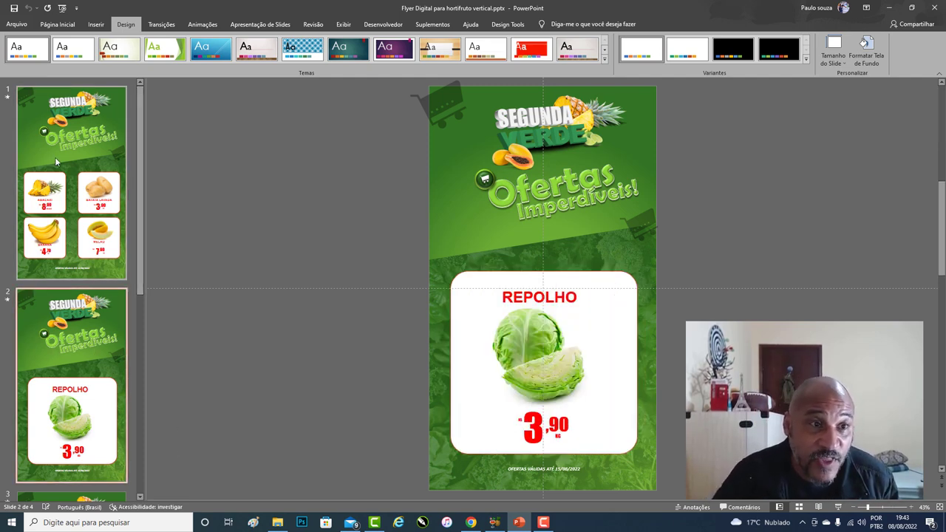
left_click(105, 134)
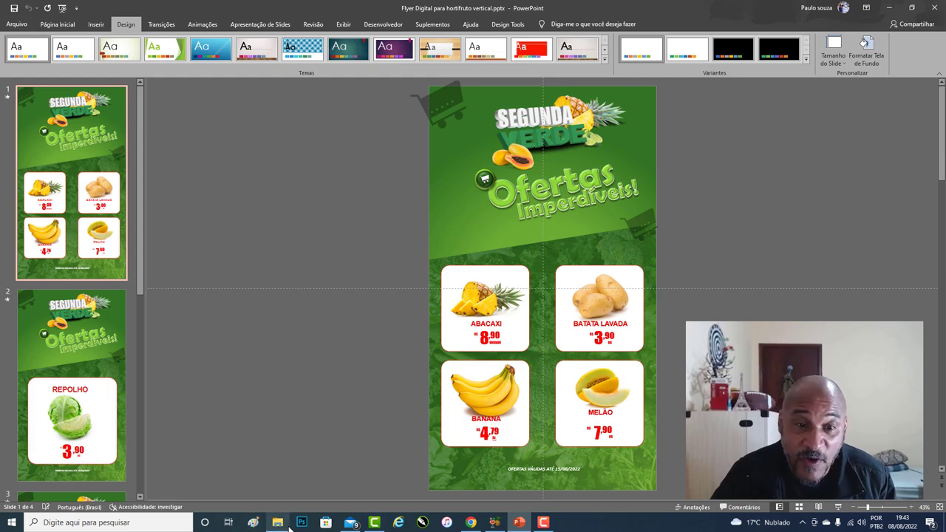
- Switch to HandBrake, close it, and relaunch it to reach an empty source selection
left_click(494, 522)
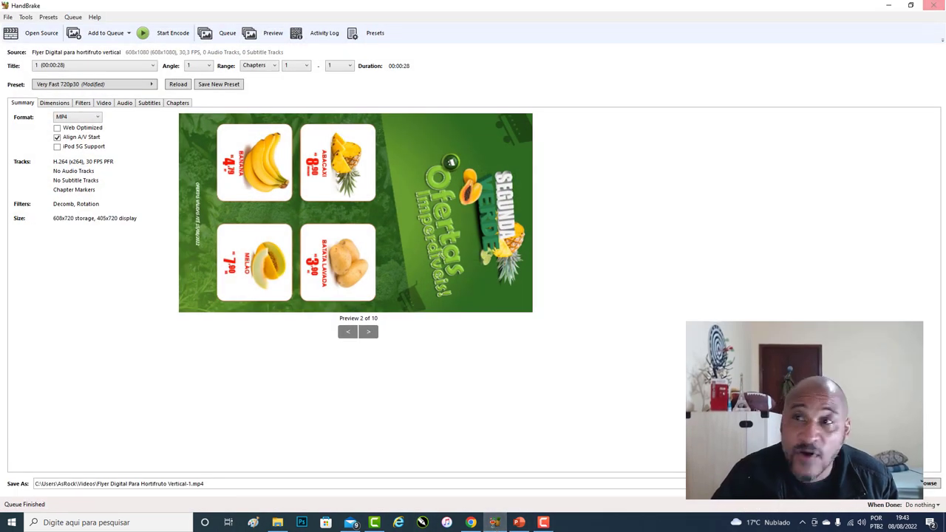
left_click(934, 5)
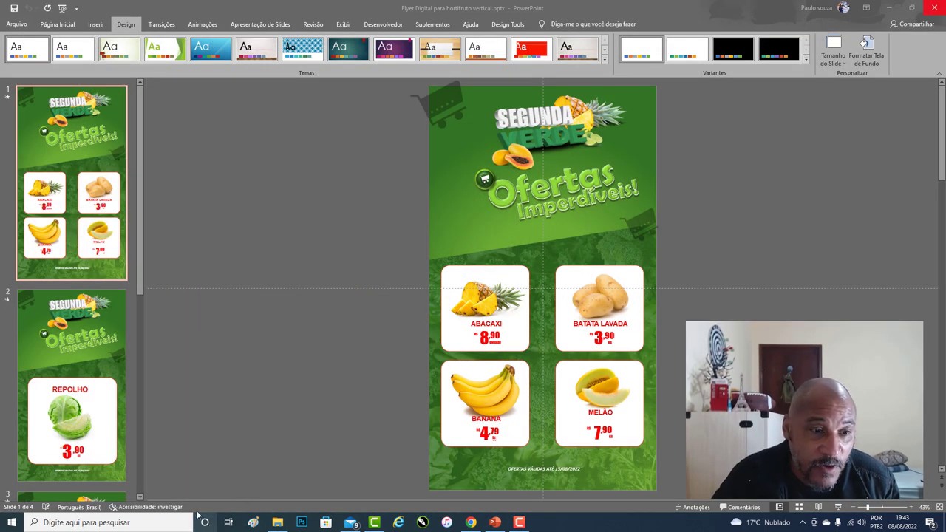
left_click(189, 522)
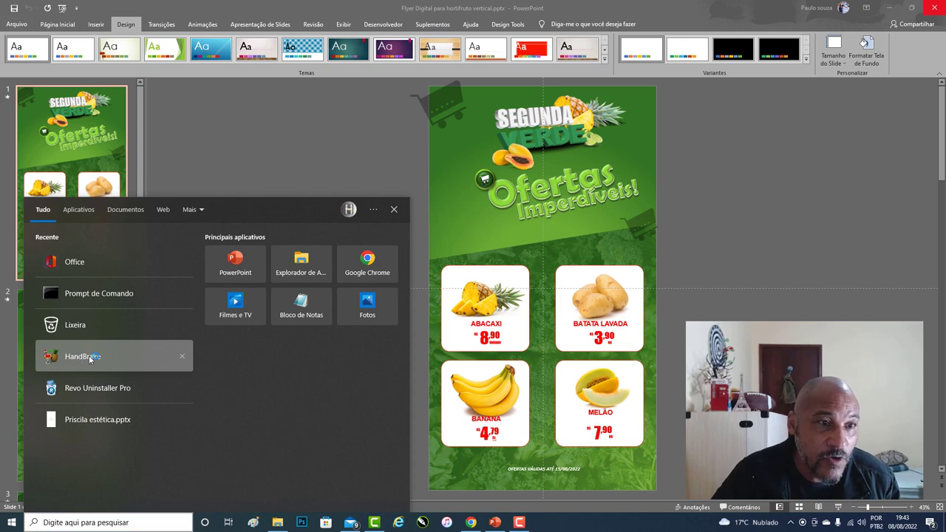
left_click(91, 359)
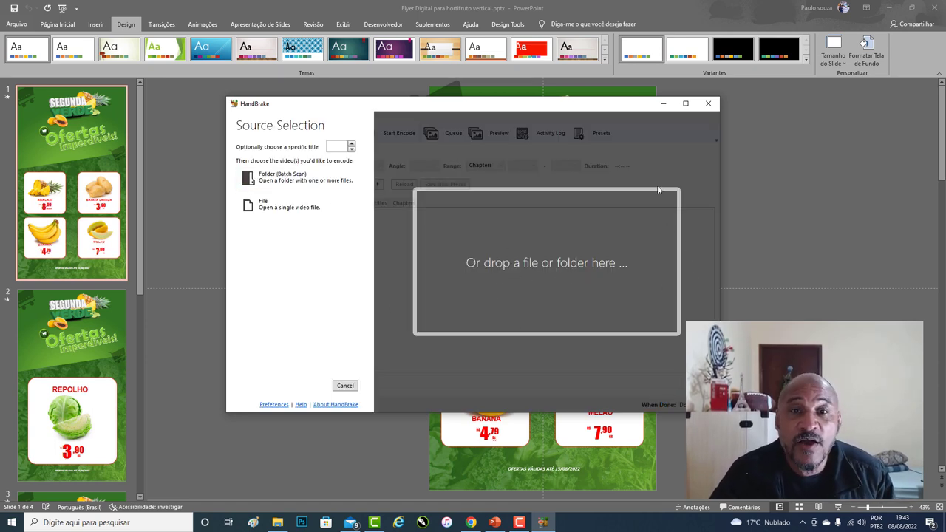
- Open PowerPoint's video export save dialog and load "Flyer Digital para hortifruto vertical.mp4" from its folder into HandBrake as the source
left_click(16, 27)
left_click(16, 27)
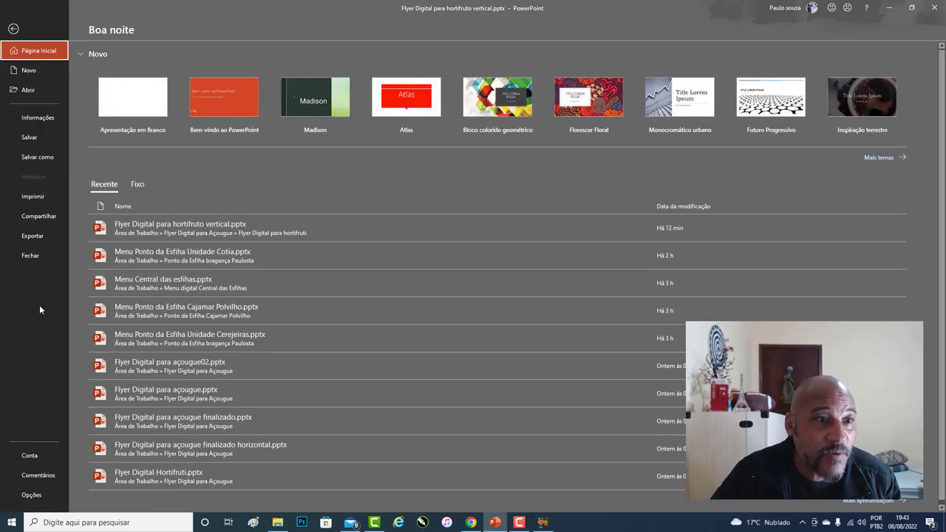
left_click(38, 236)
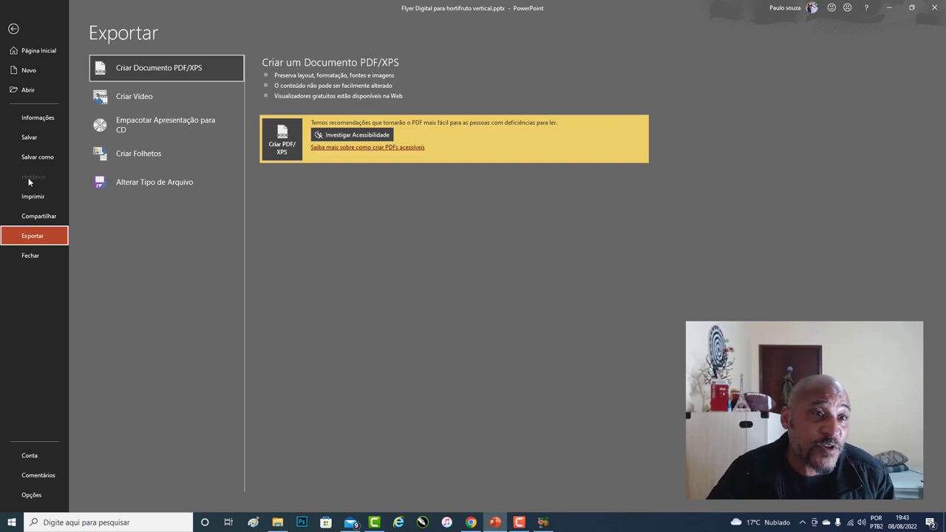
left_click(184, 96)
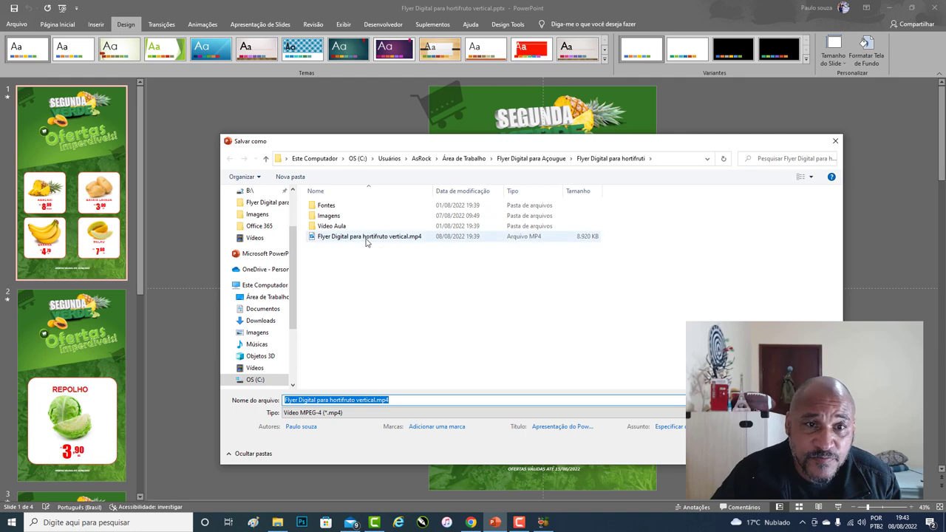
left_click(366, 238)
left_click_drag(366, 238, 553, 260)
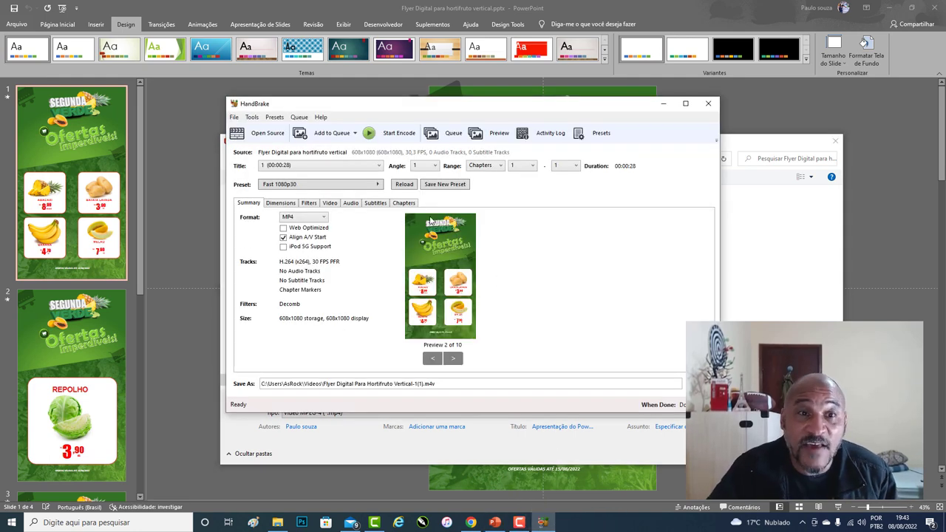
- Try a 180-degree rotation on the flyer video and check its orientation in the summary preview
left_click(282, 204)
left_click(311, 203)
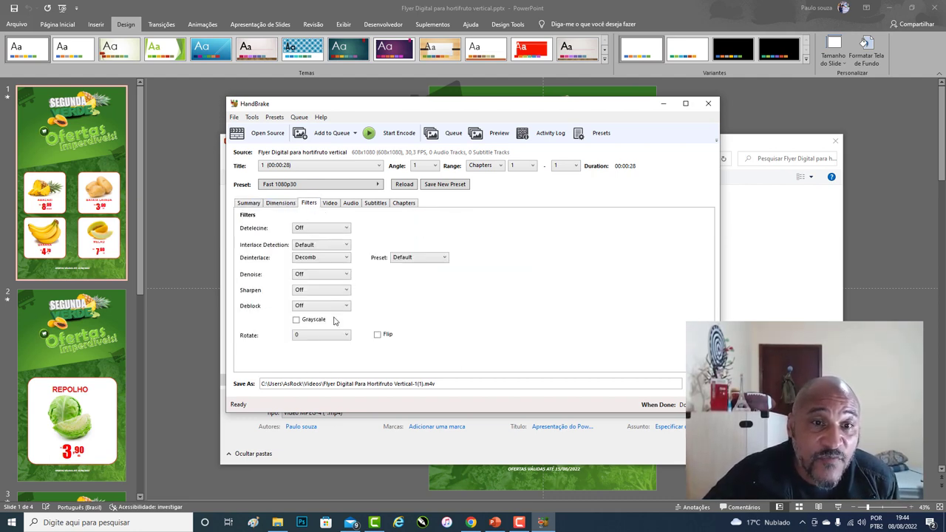
left_click(351, 336)
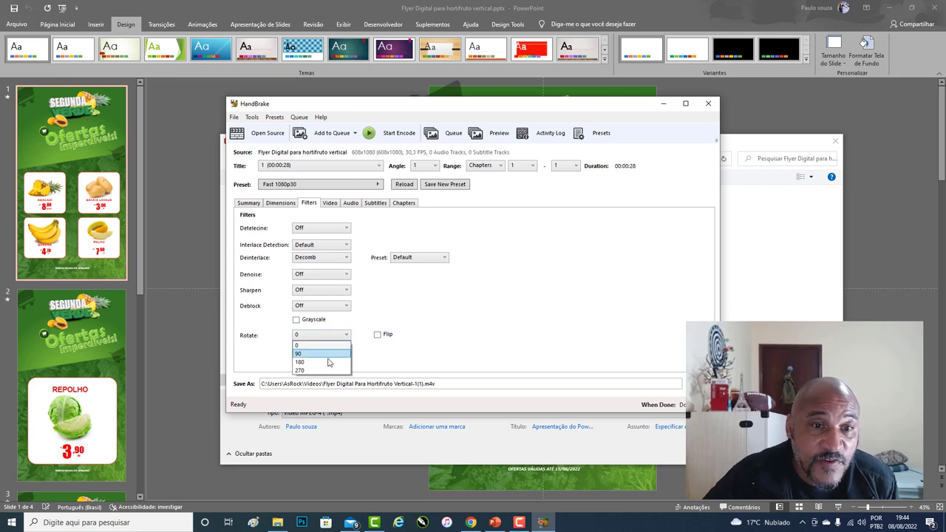
left_click(329, 363)
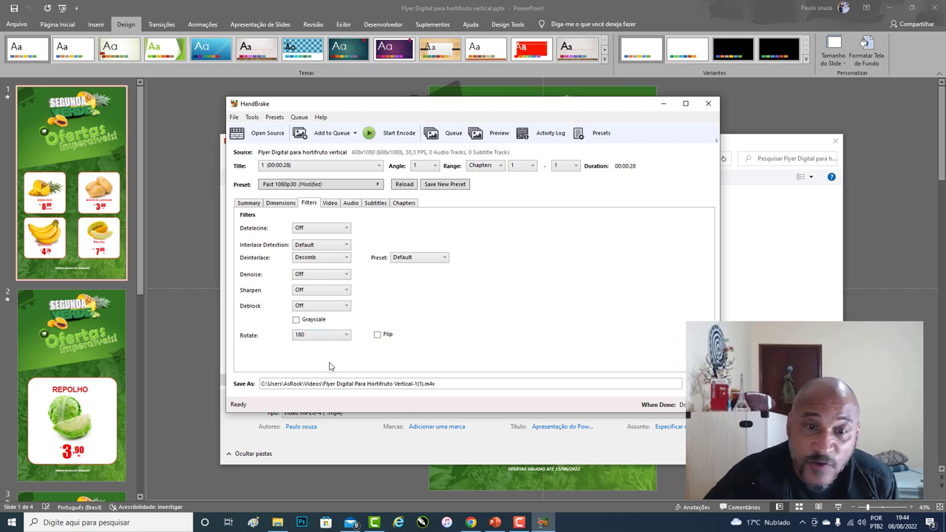
left_click(247, 204)
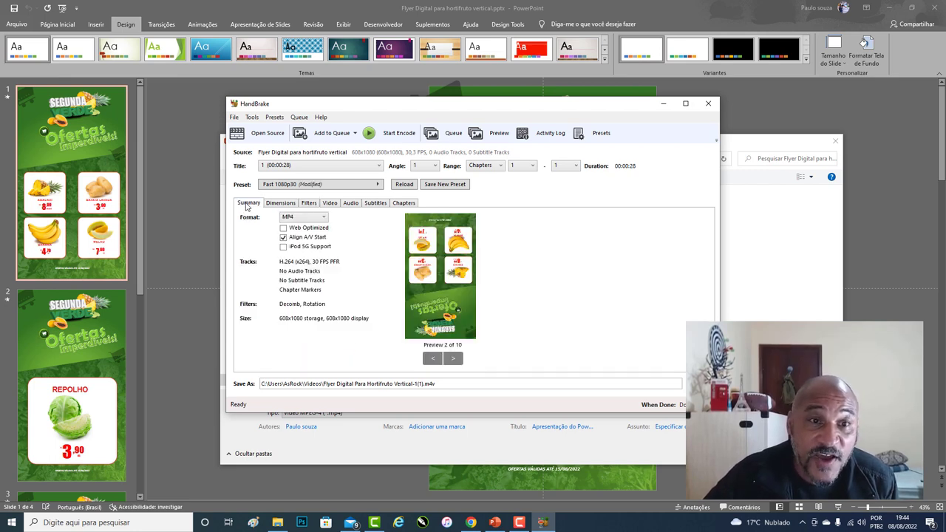
- Set the flyer video's rotation to 90 degrees and check its orientation in the summary preview
left_click(309, 204)
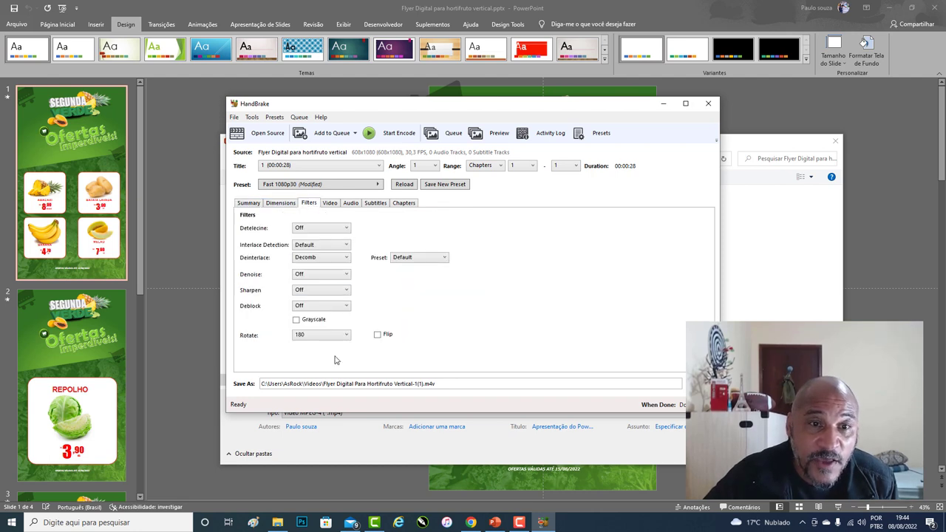
left_click(347, 336)
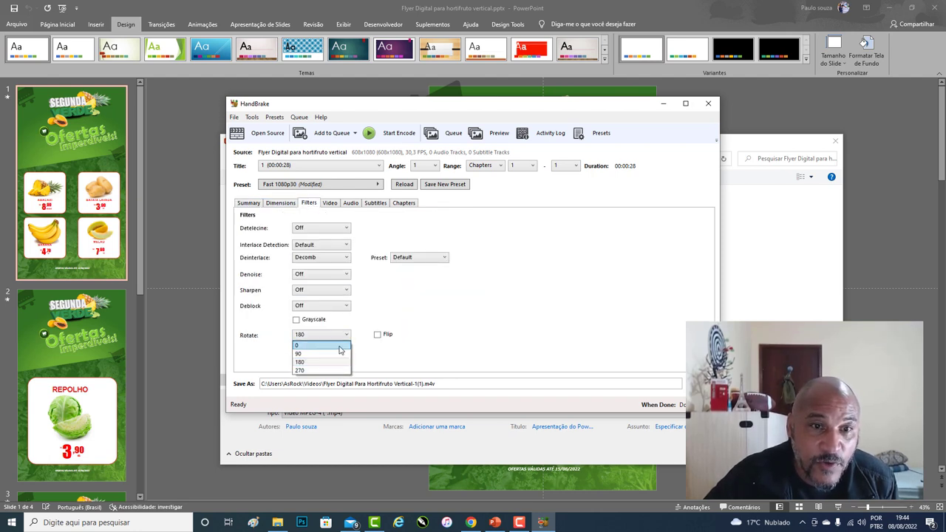
left_click(338, 354)
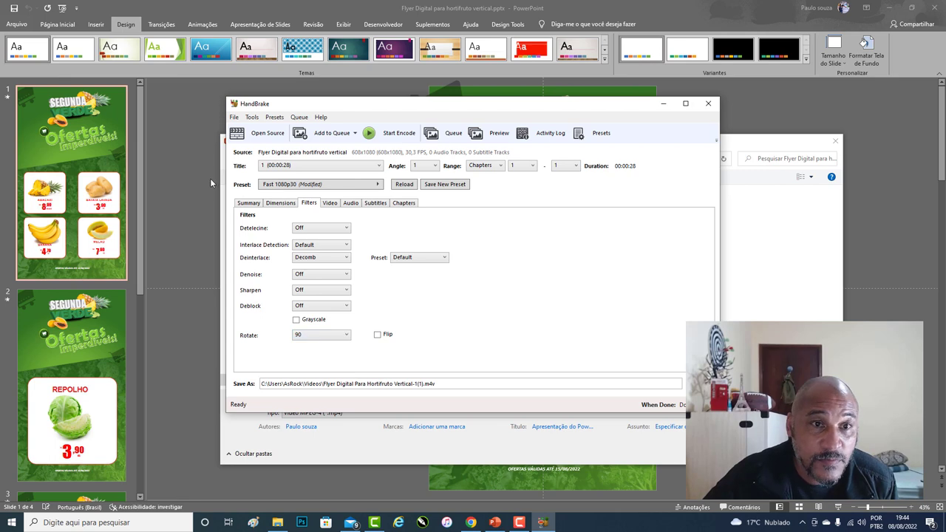
left_click(249, 204)
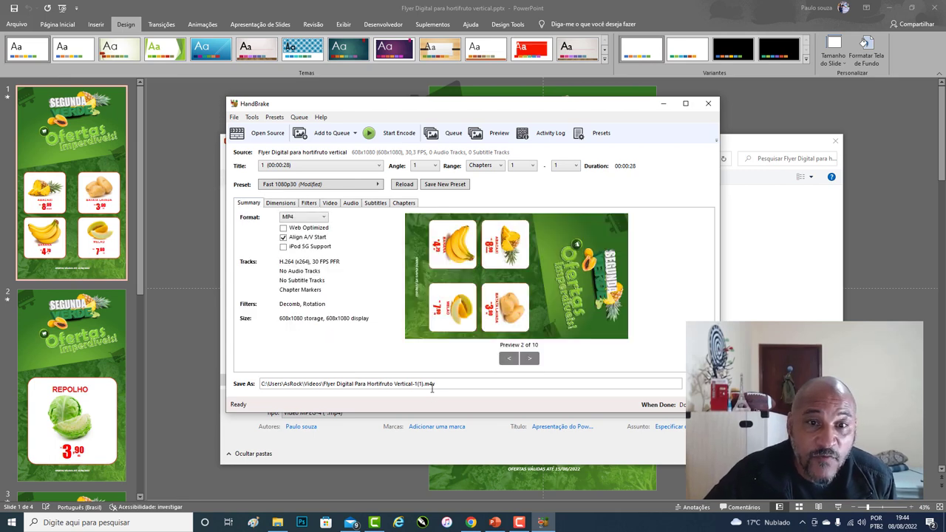